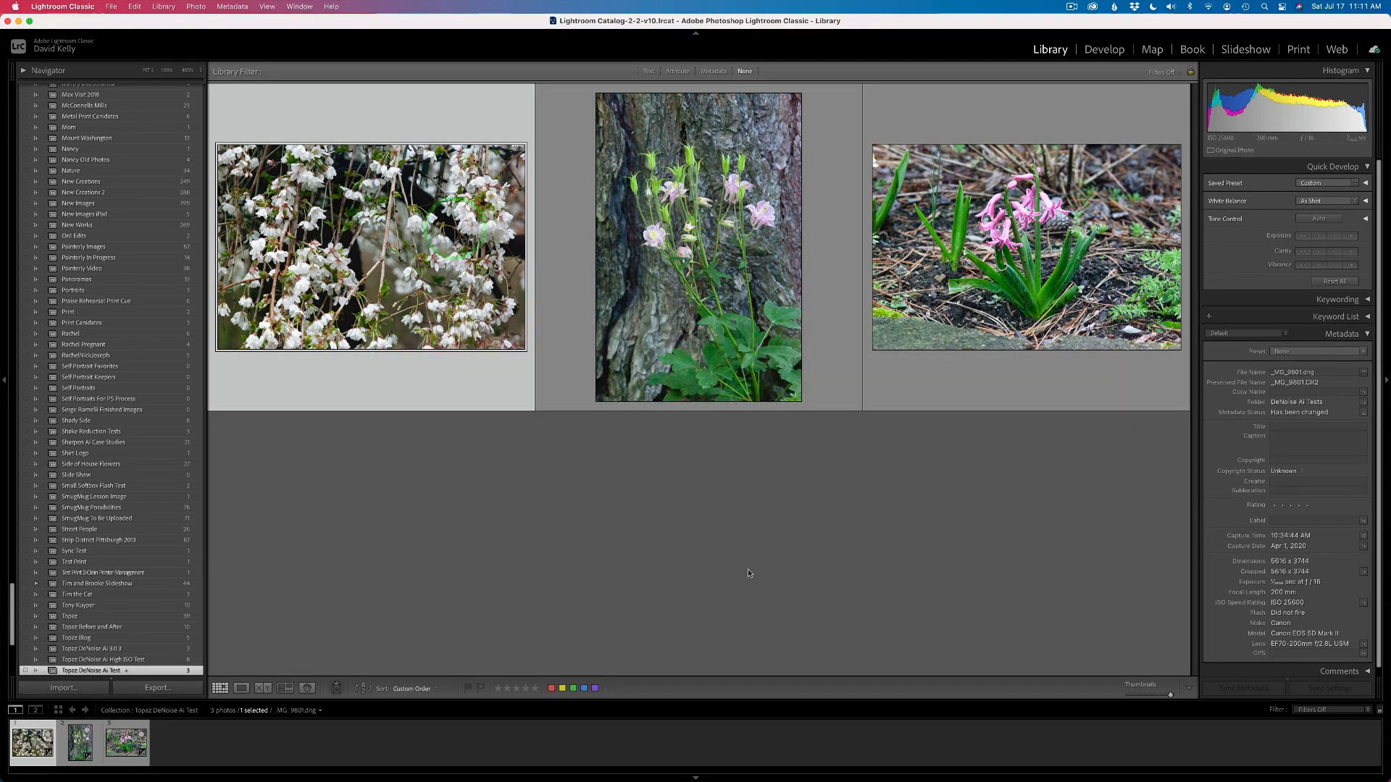
# Open the cherry blossom photo in Develop and review its Basic, Detail and Lens Corrections settings
pyautogui.click(455, 231)
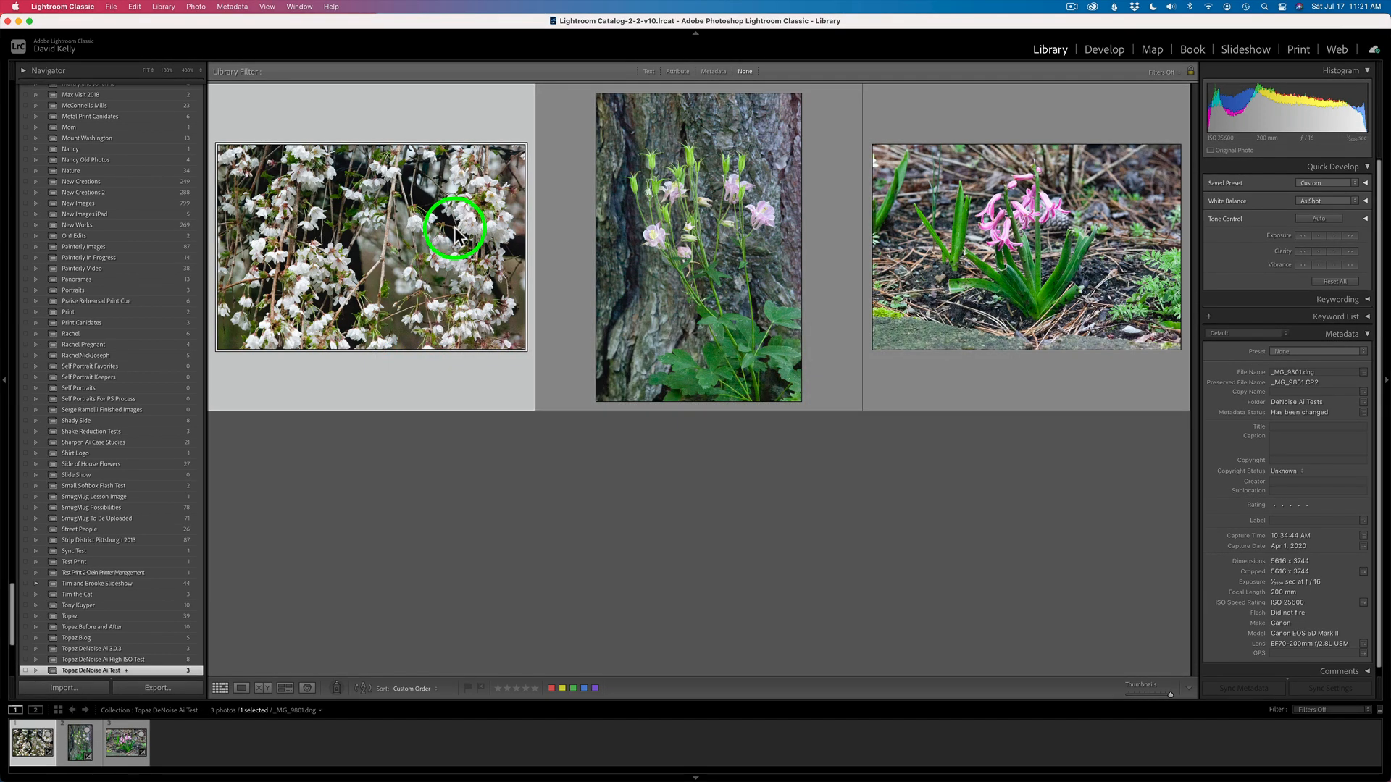
pyautogui.doubleClick(455, 230)
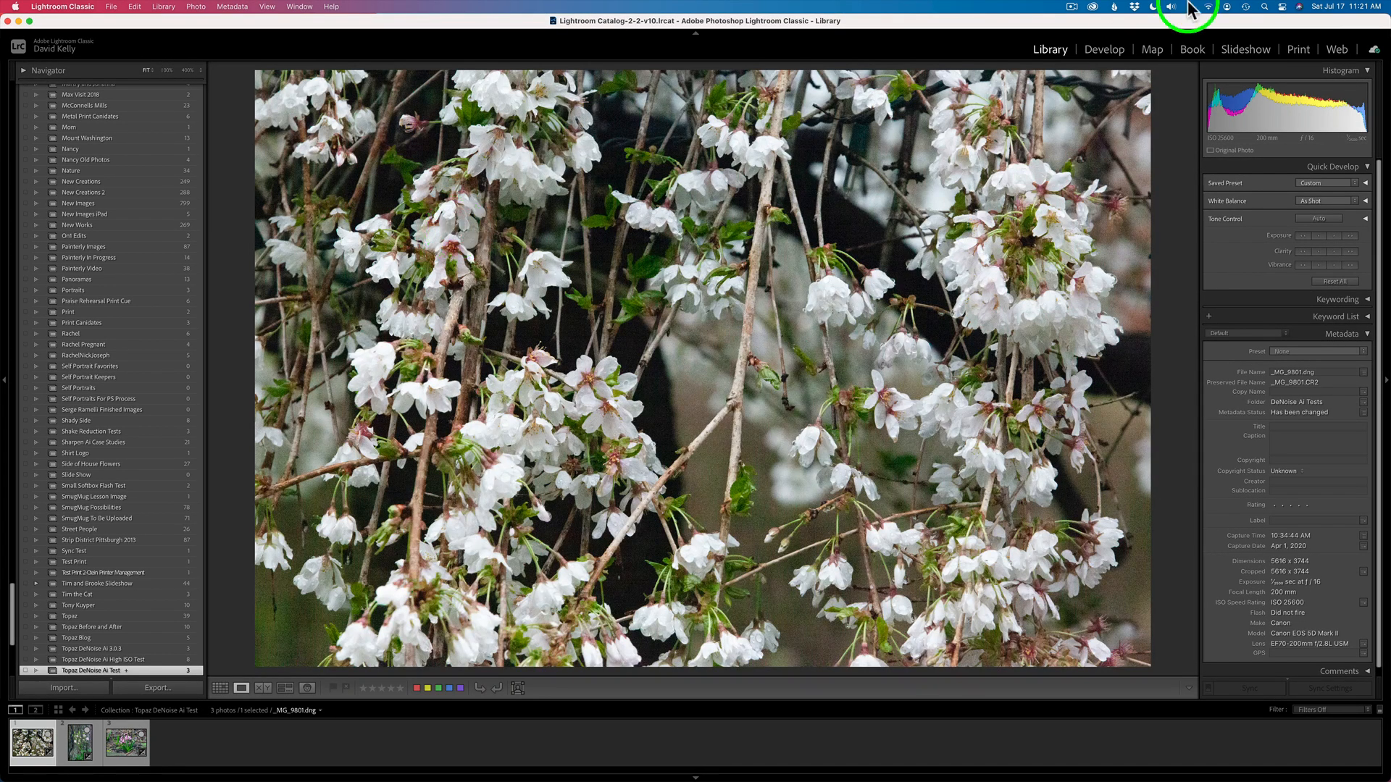
pyautogui.click(1104, 49)
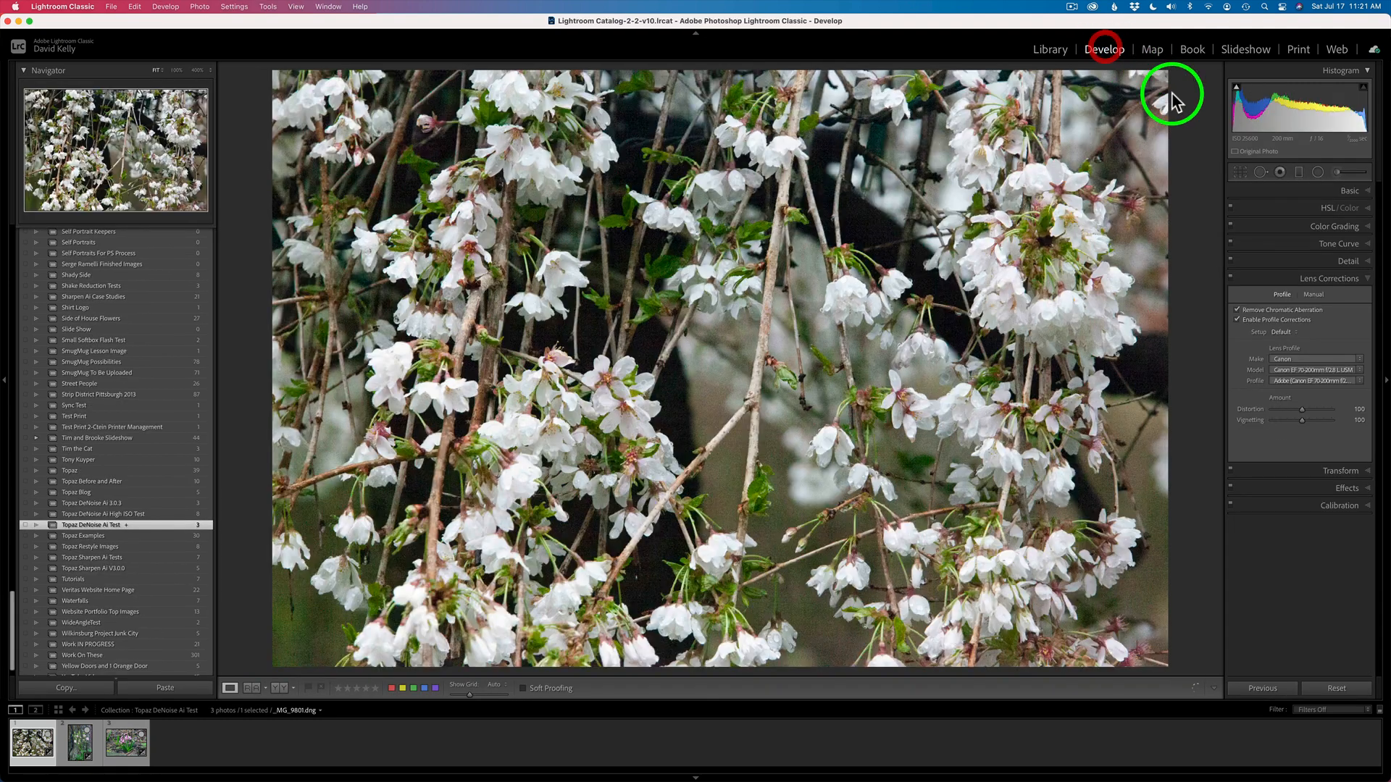
pyautogui.click(1349, 191)
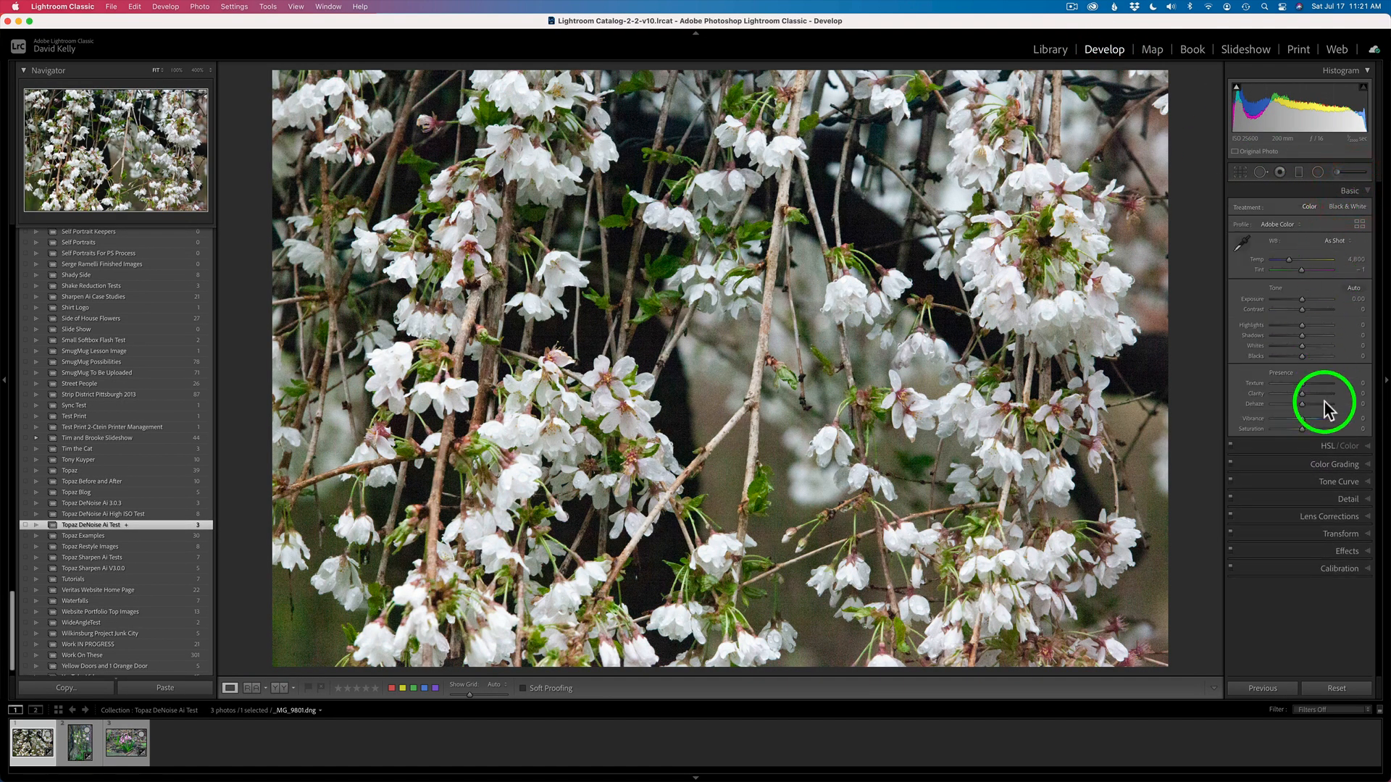
pyautogui.click(1359, 498)
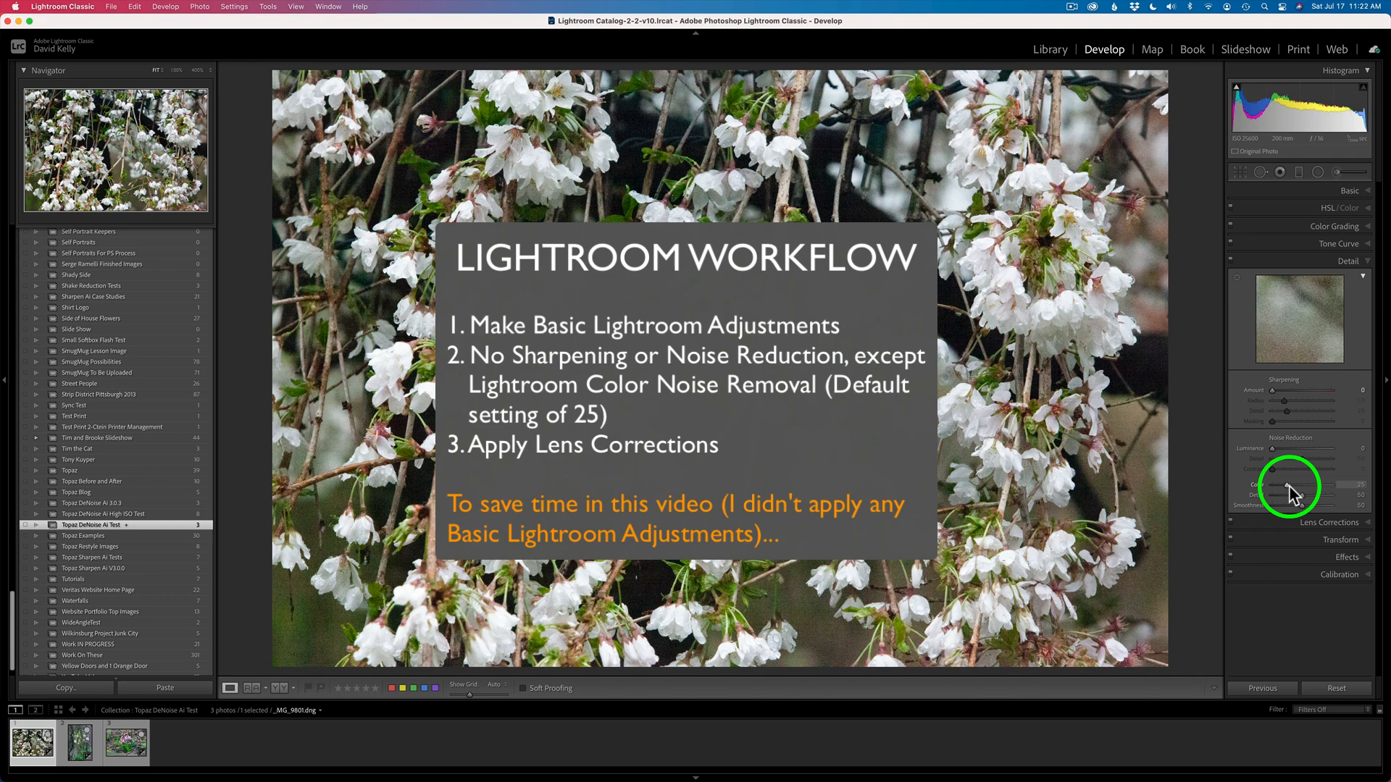
pyautogui.click(1332, 523)
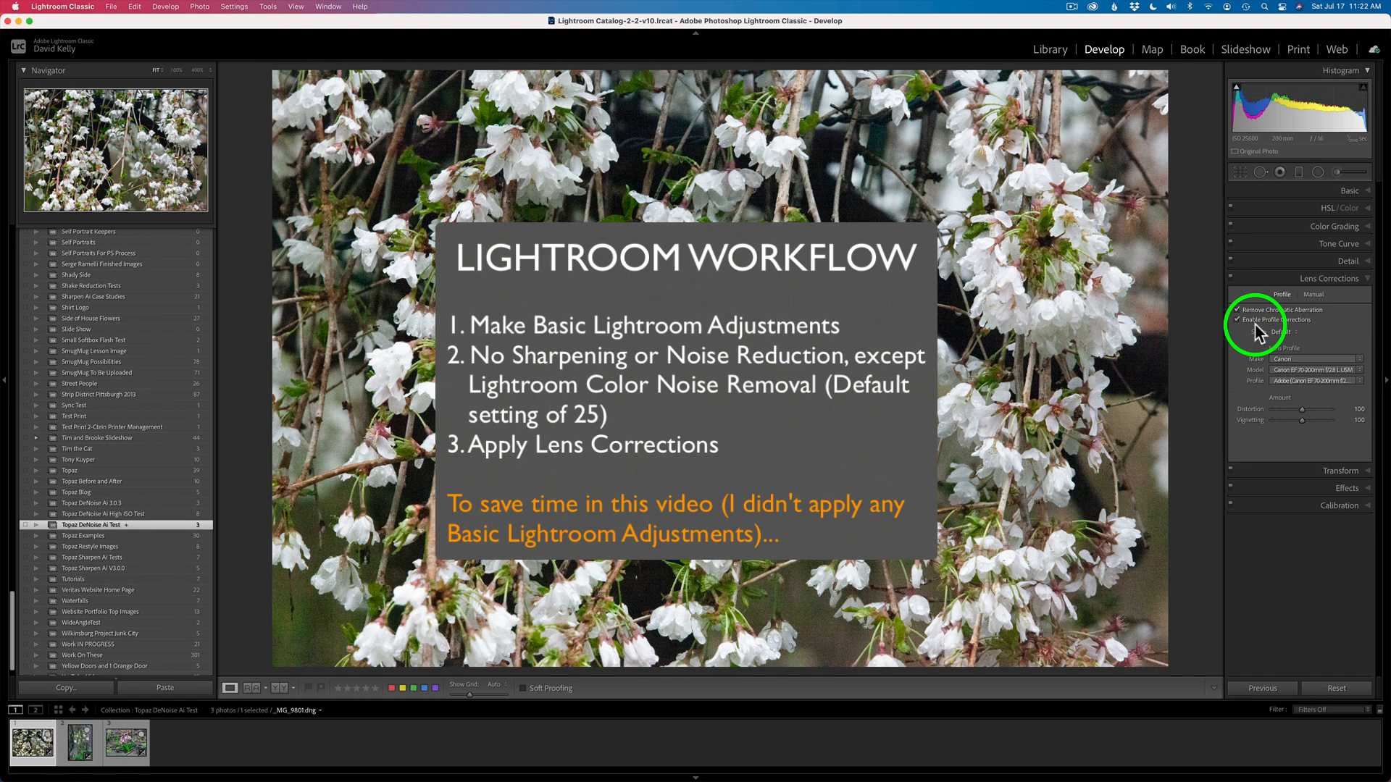
# Select all three photos in the grid and send them to Topaz DeNoise AI as 16-bit ProPhoto RGB TIFF copies
pyautogui.press('g')
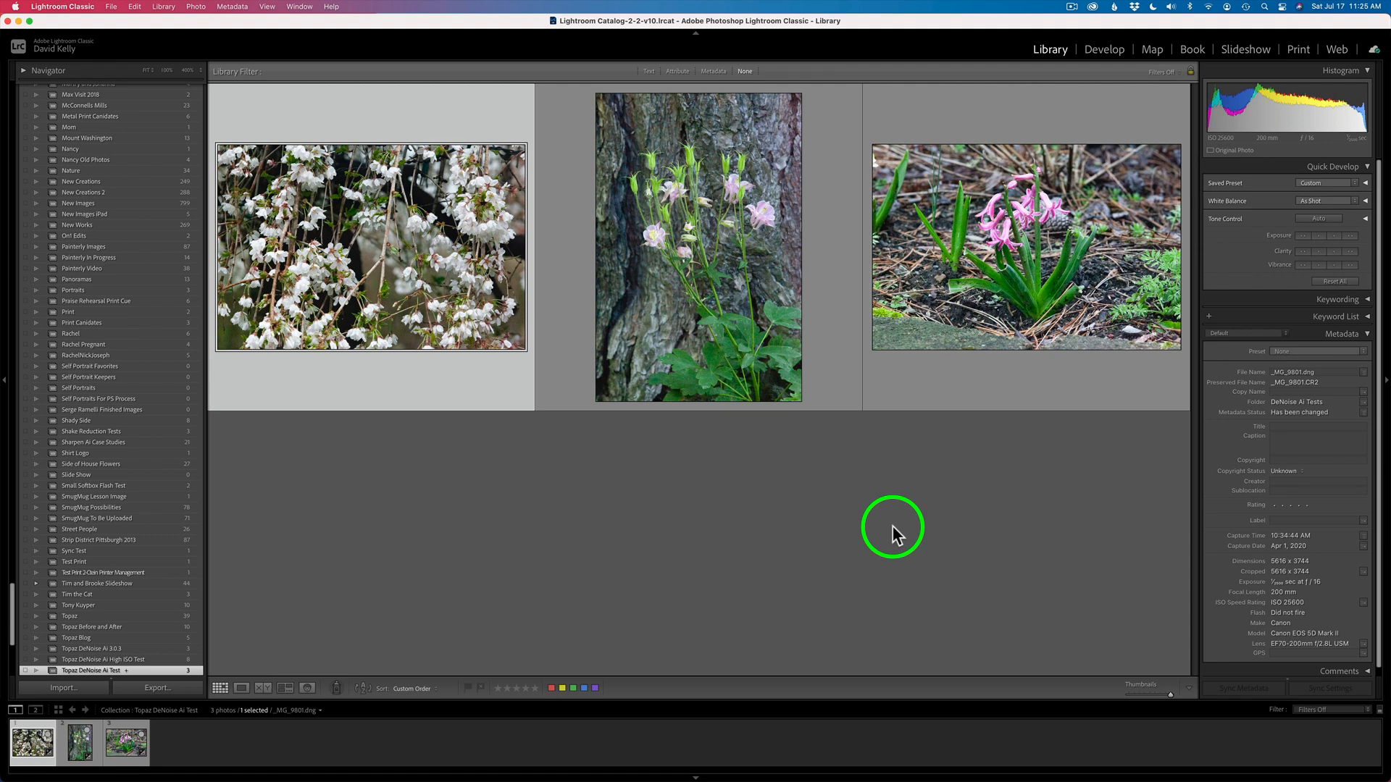
pyautogui.press('super+a')
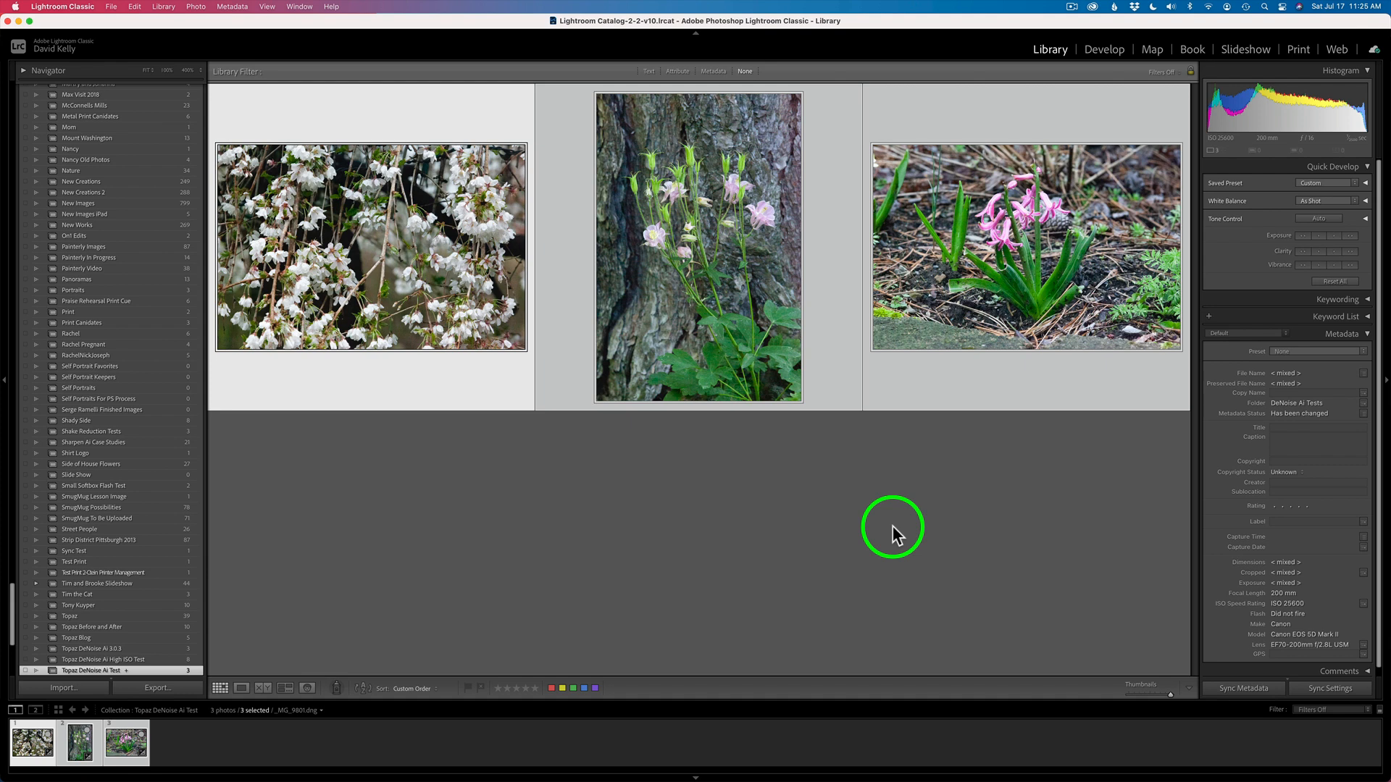
pyautogui.rightClick(716, 205)
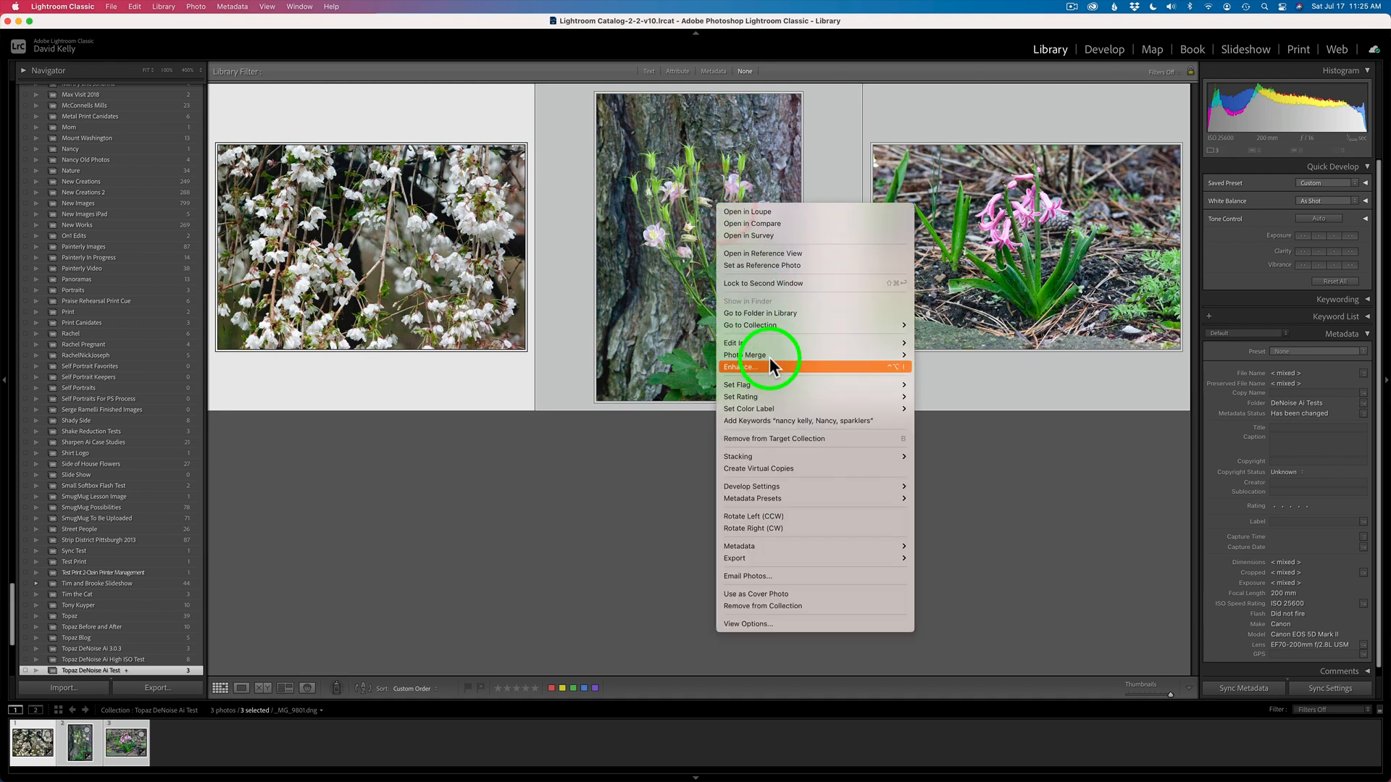
pyautogui.moveTo(770, 345)
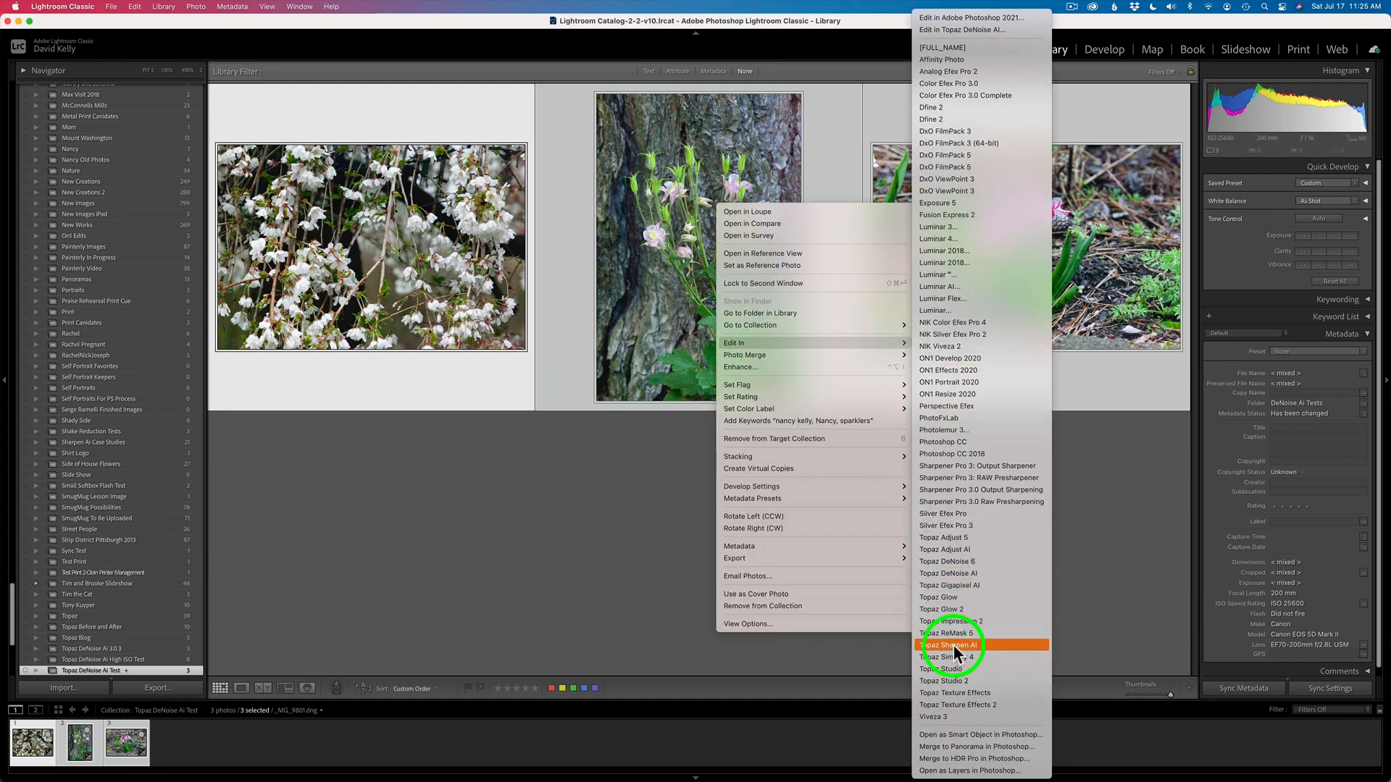
pyautogui.click(975, 574)
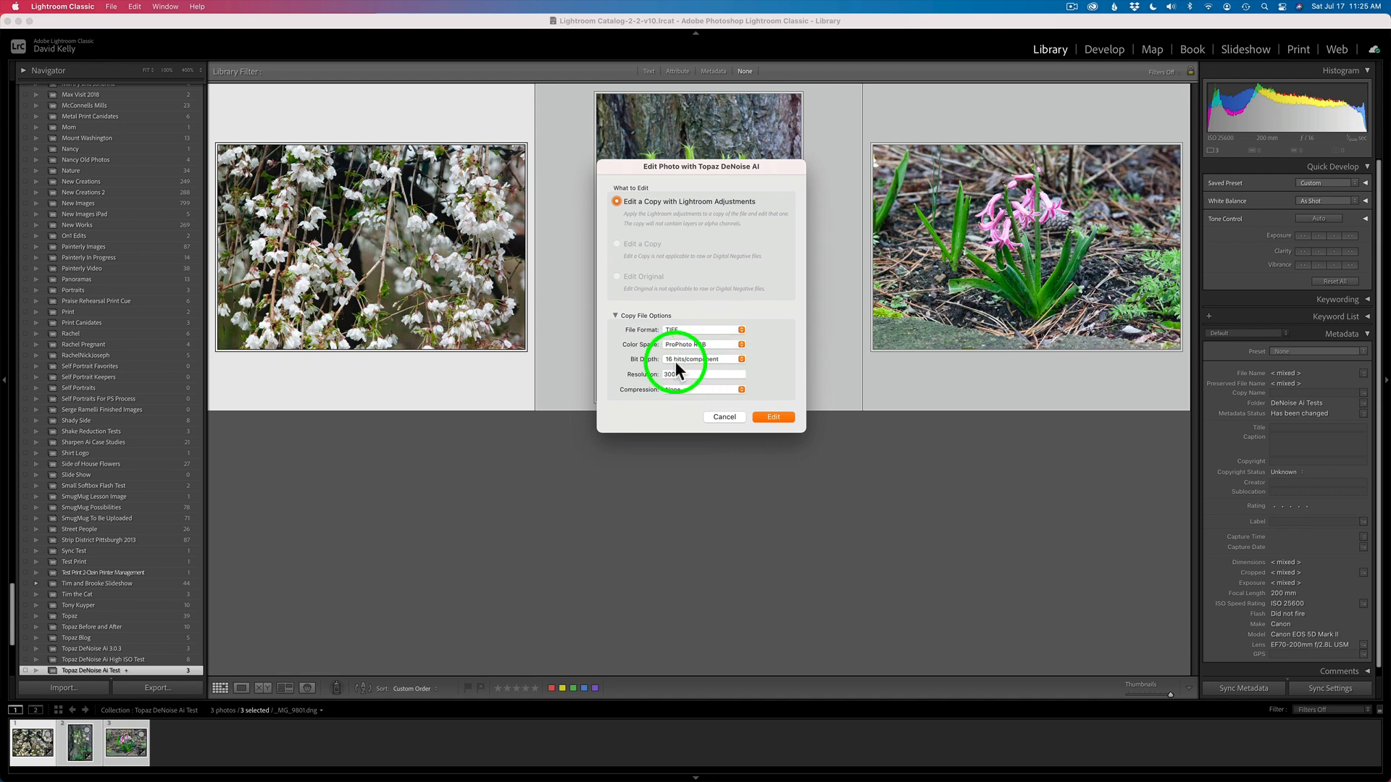
pyautogui.click(743, 356)
pyautogui.click(746, 355)
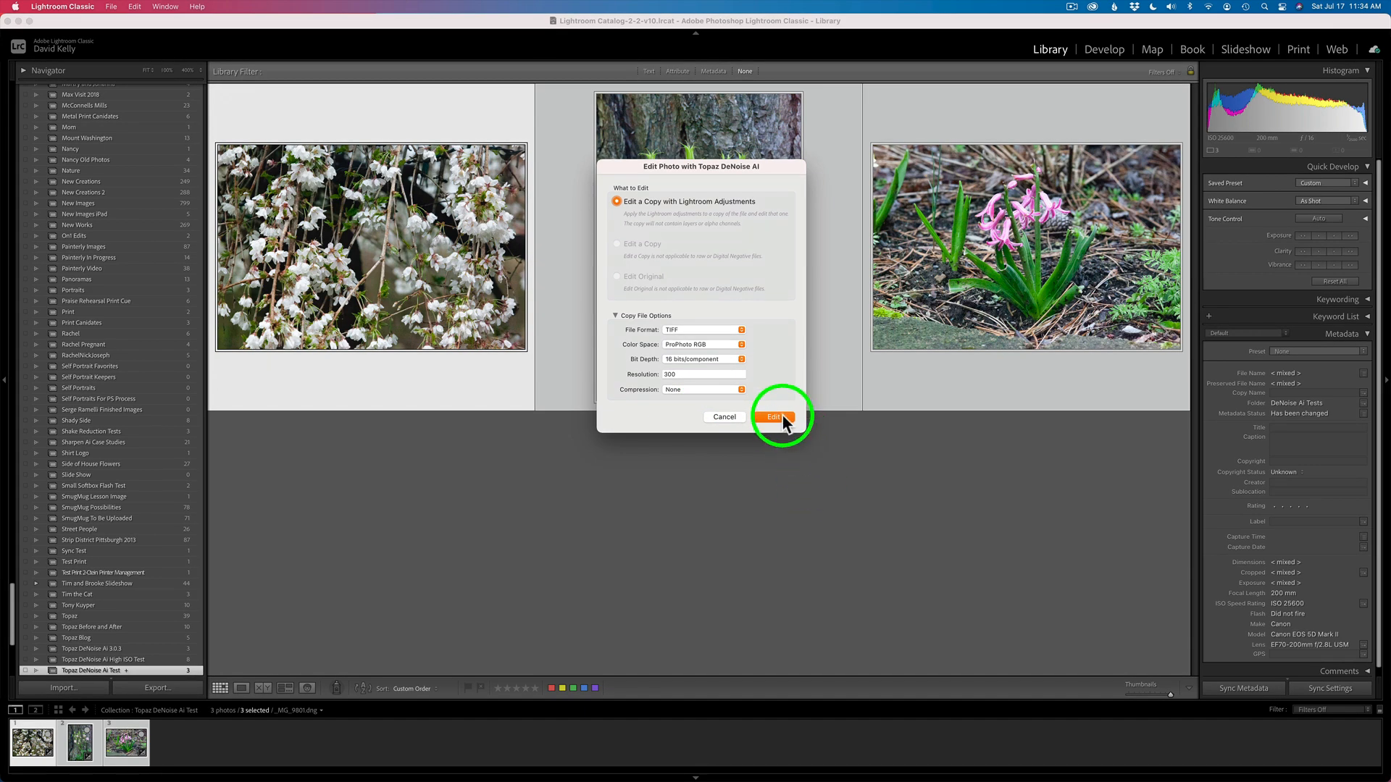
pyautogui.click(781, 417)
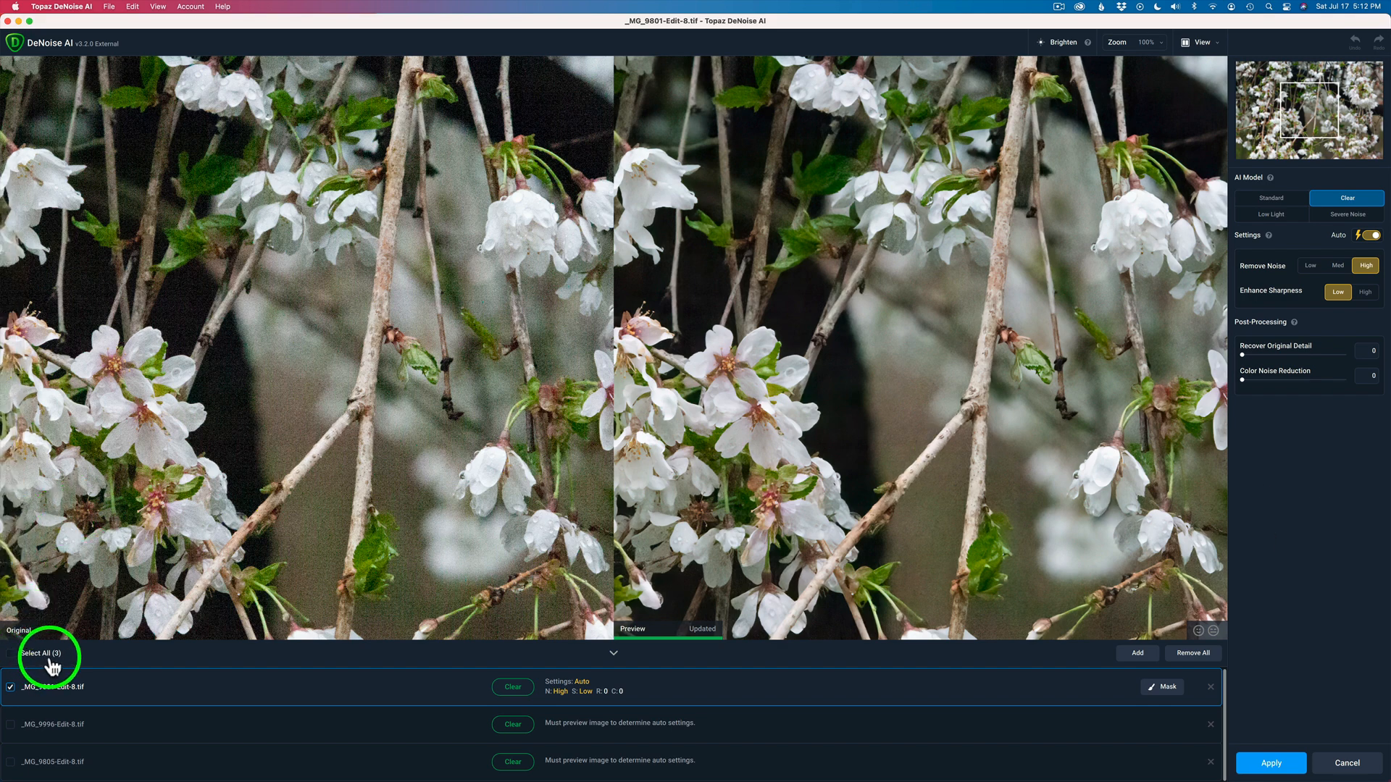
# Select all three images in DeNoise and compare the Standard and Clear AI models on the preview
pyautogui.click(20, 654)
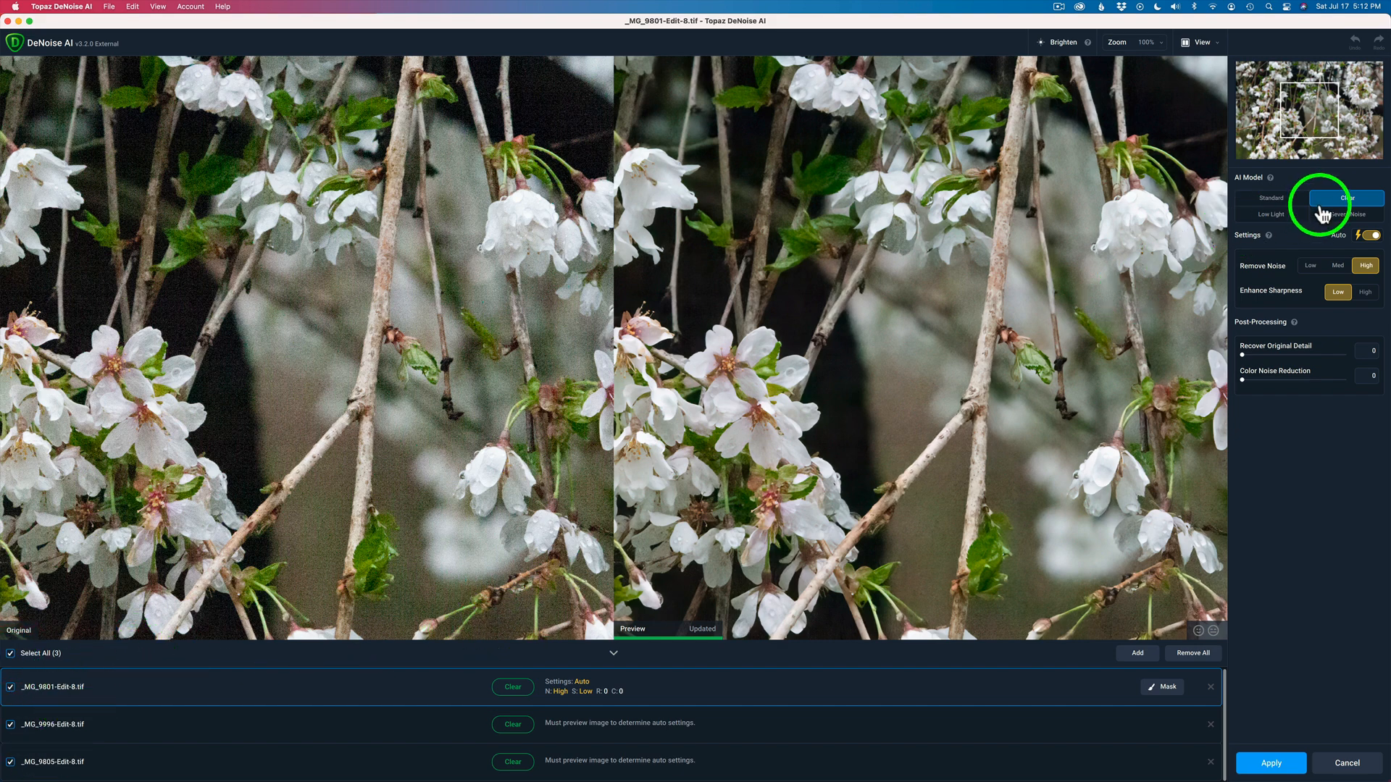
pyautogui.click(1277, 205)
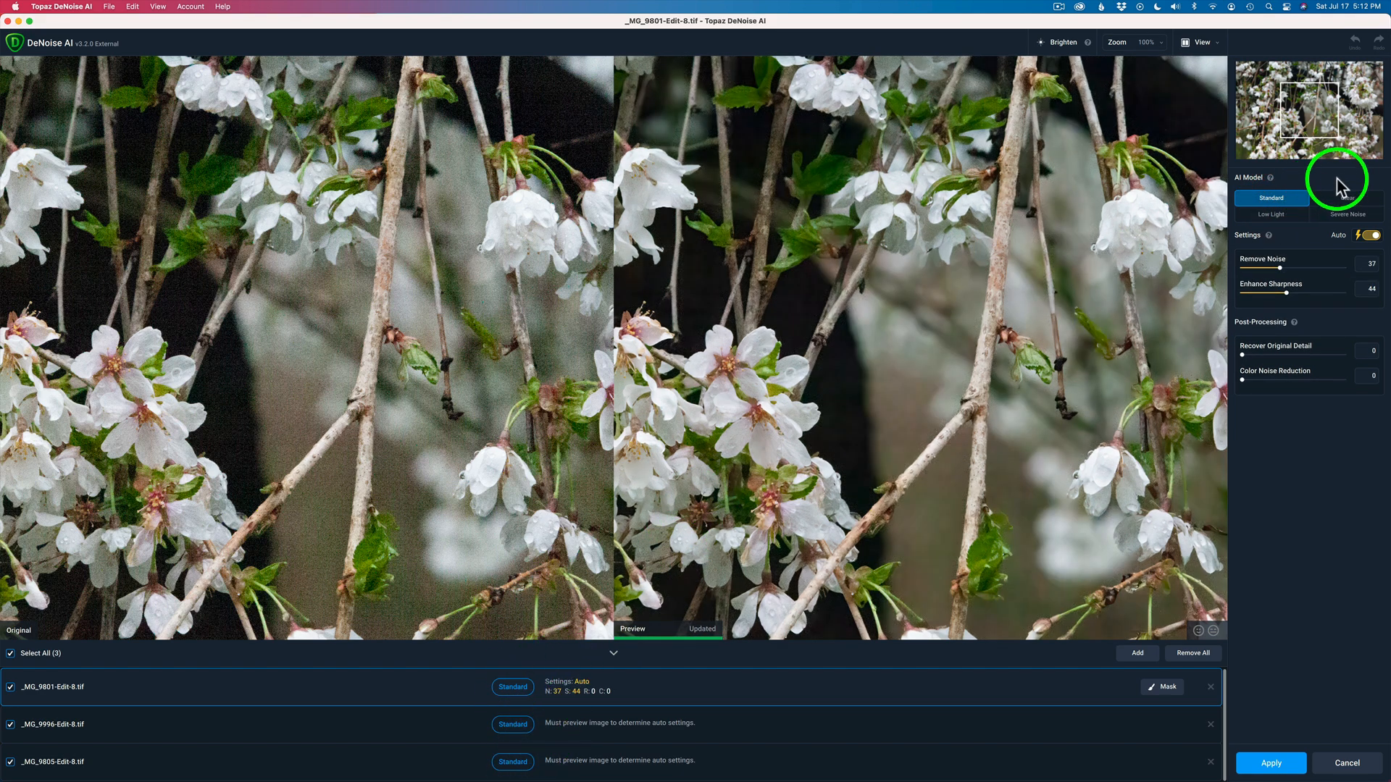
pyautogui.click(1349, 203)
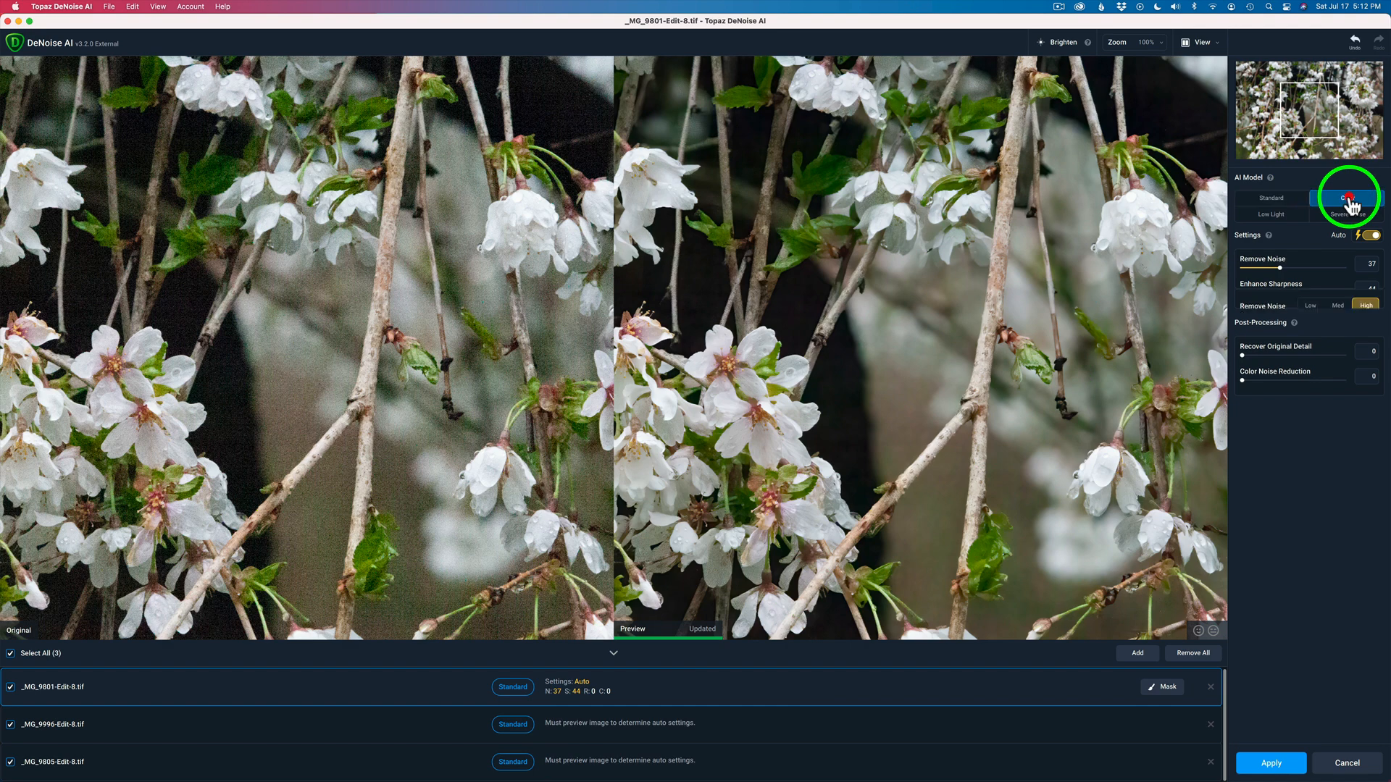
pyautogui.click(1271, 201)
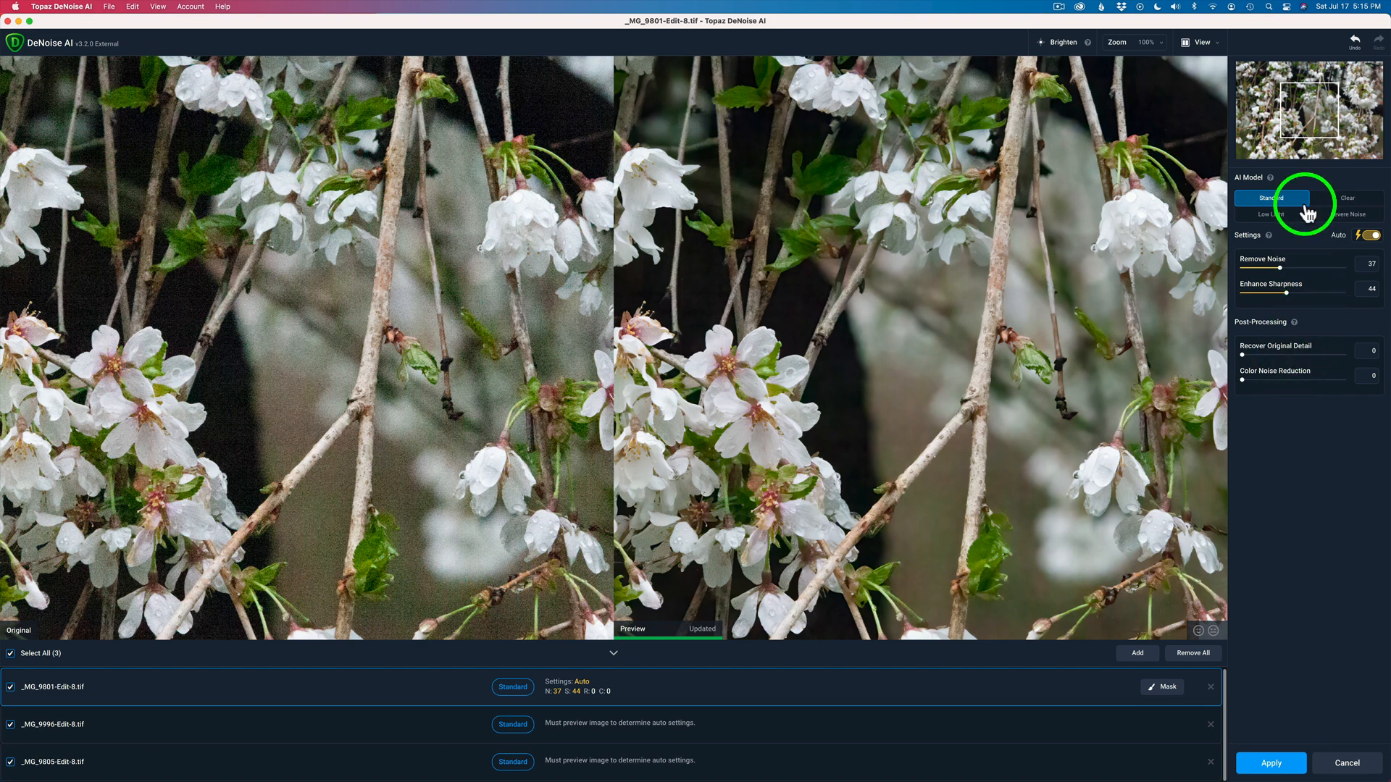
pyautogui.moveTo(867, 211); pyautogui.dragTo(1048, 398)
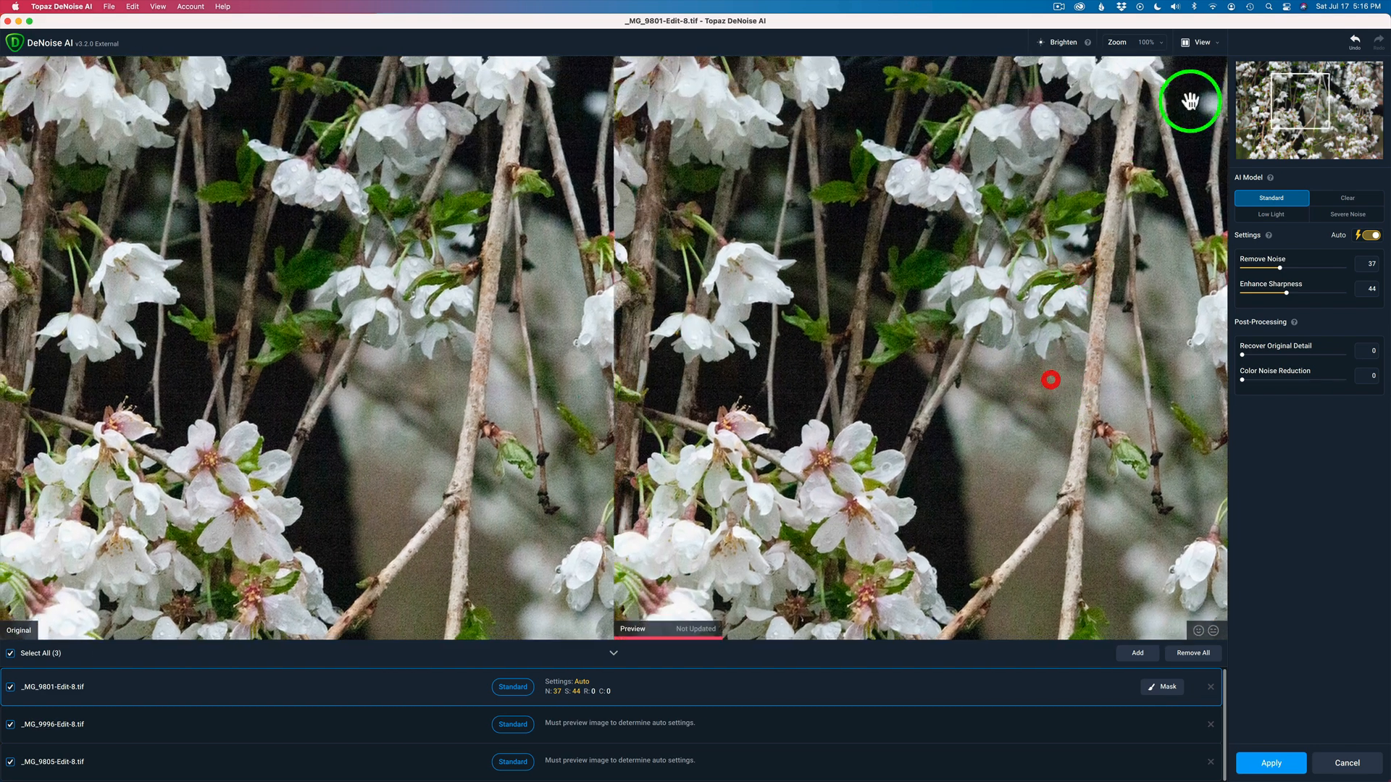
# Try the Clear and Low Light models, then apply Severe Noise with Auto on and set Recover Original Detail to 7
pyautogui.click(1161, 44)
pyautogui.click(1101, 122)
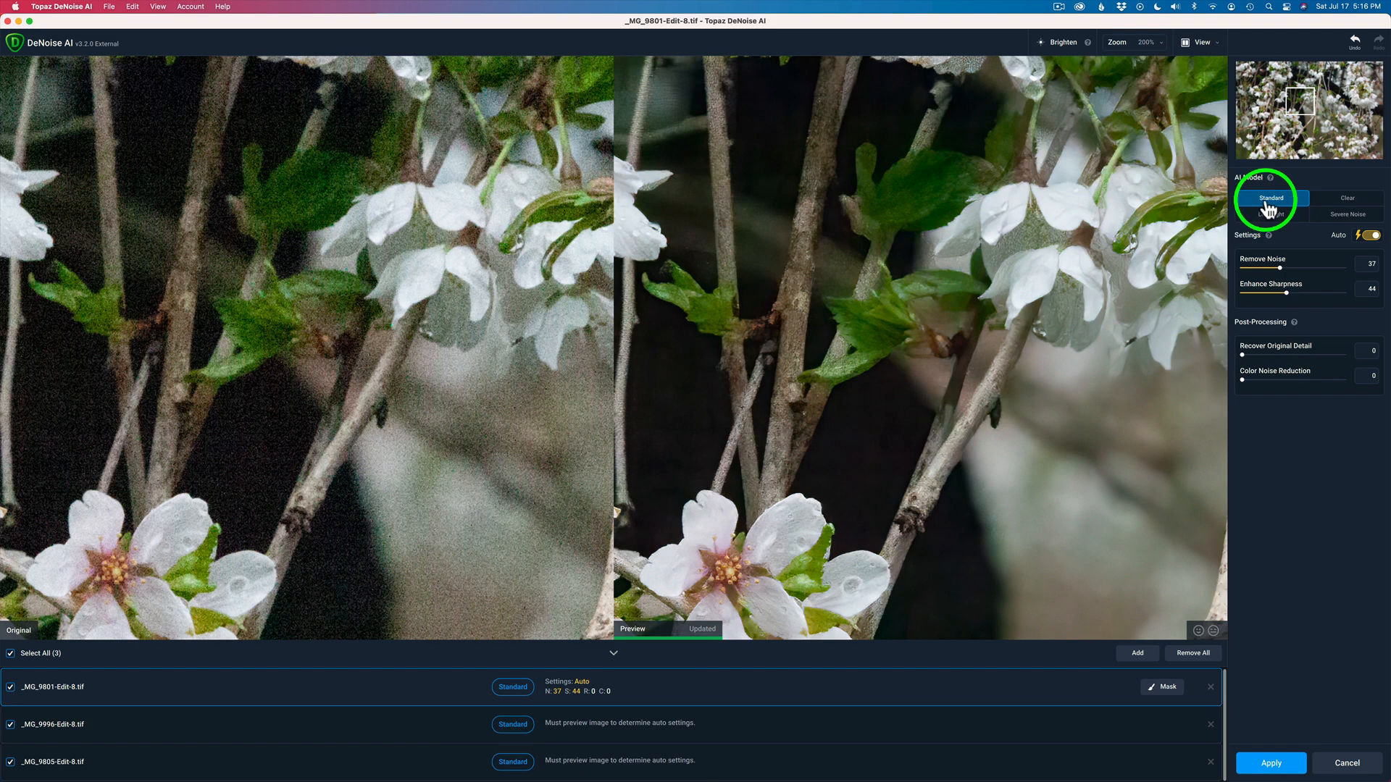
pyautogui.click(1349, 201)
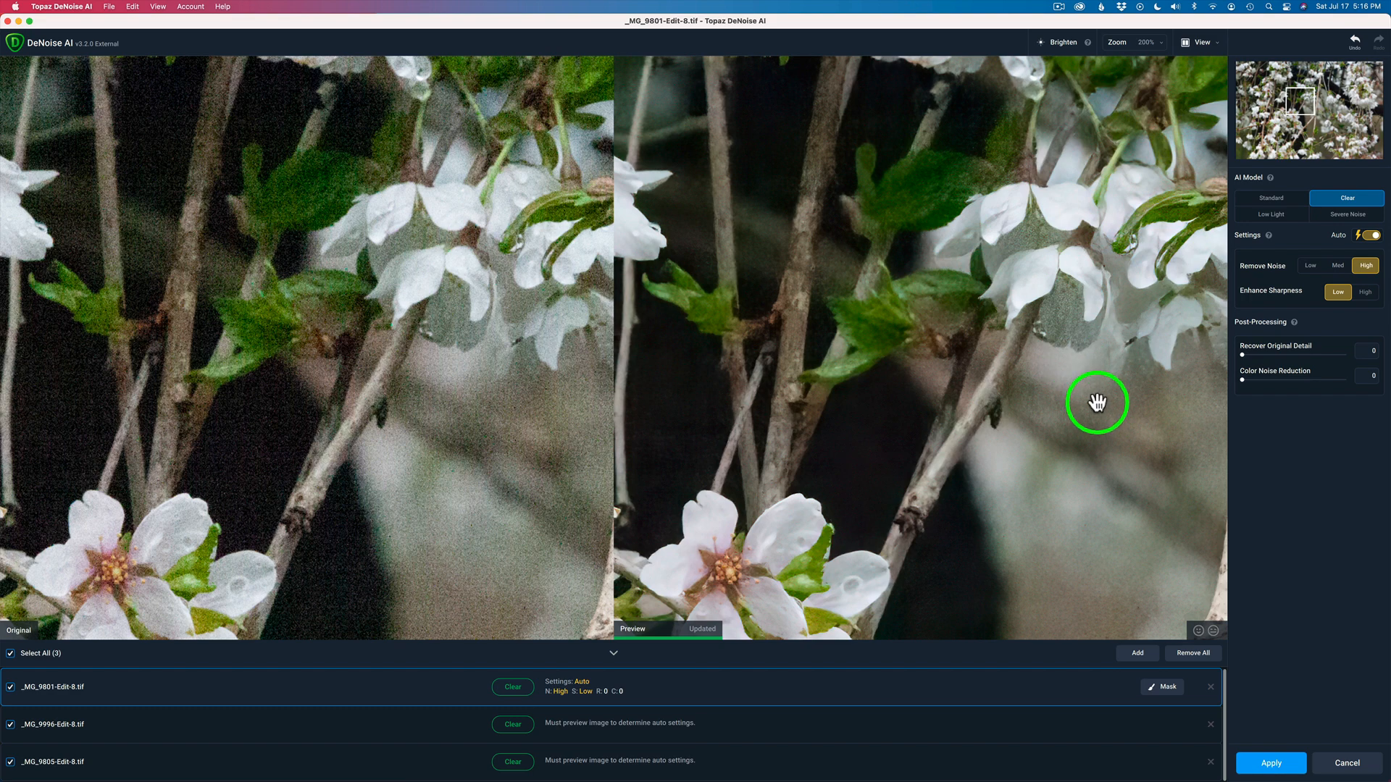
pyautogui.click(1273, 216)
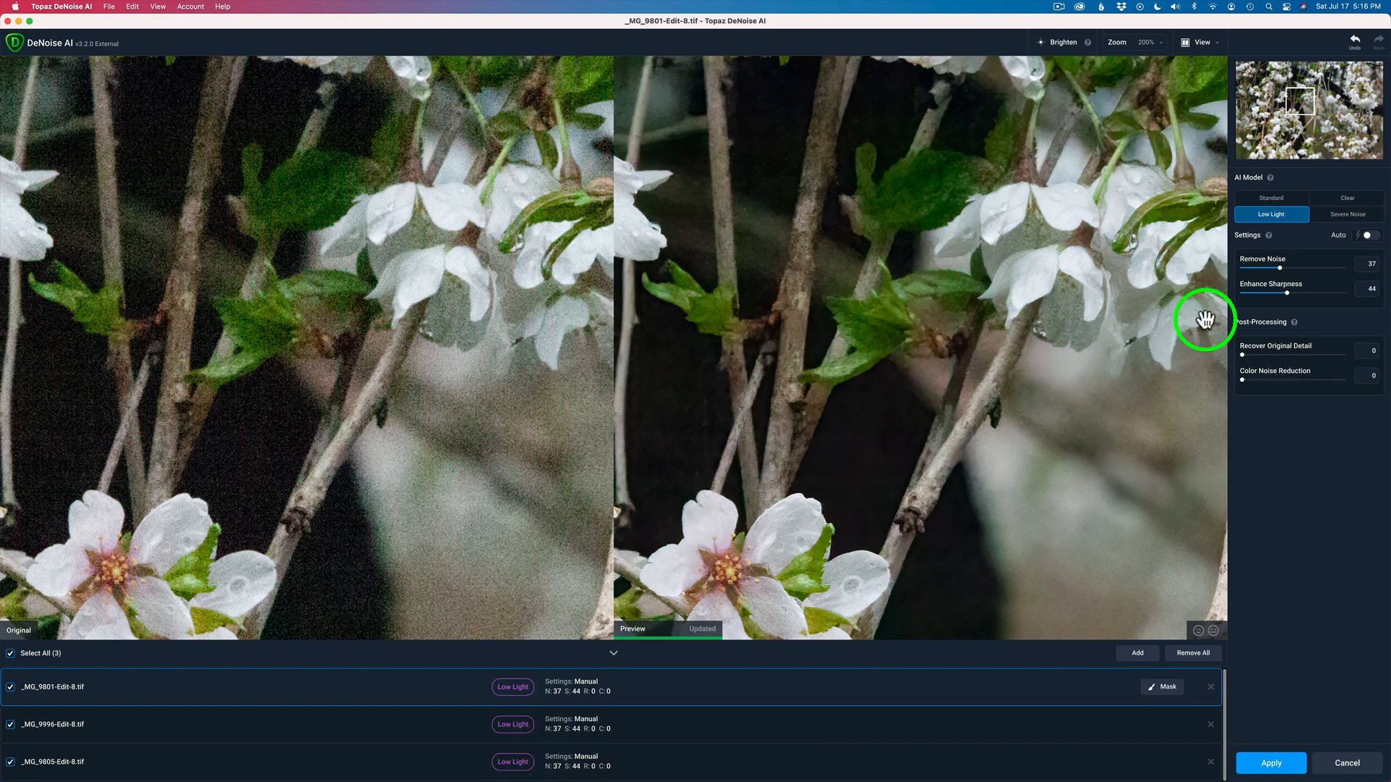
pyautogui.click(1372, 237)
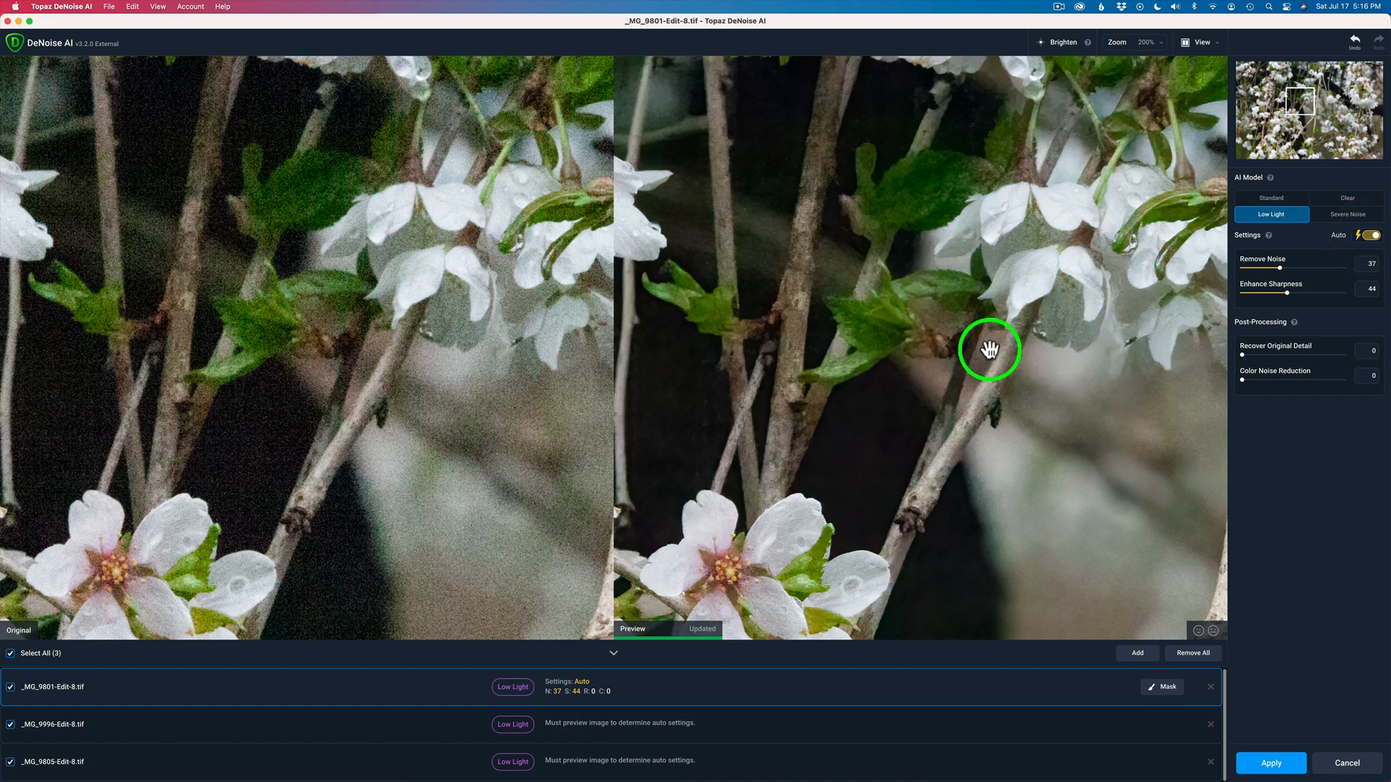
pyautogui.click(1355, 217)
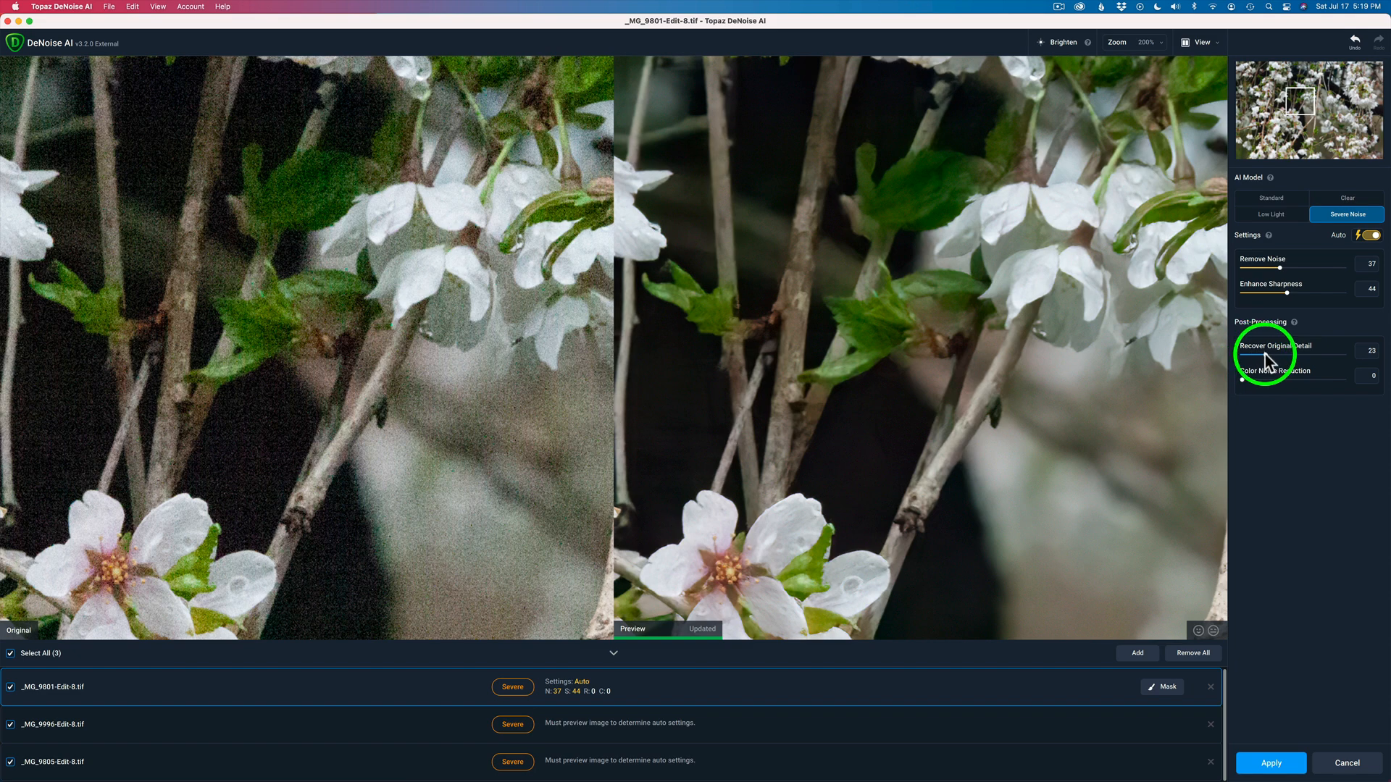
pyautogui.moveTo(1265, 354)
pyautogui.mouseDown()
pyautogui.moveTo(1314, 354)
pyautogui.moveTo(1279, 356)
pyautogui.mouseUp()
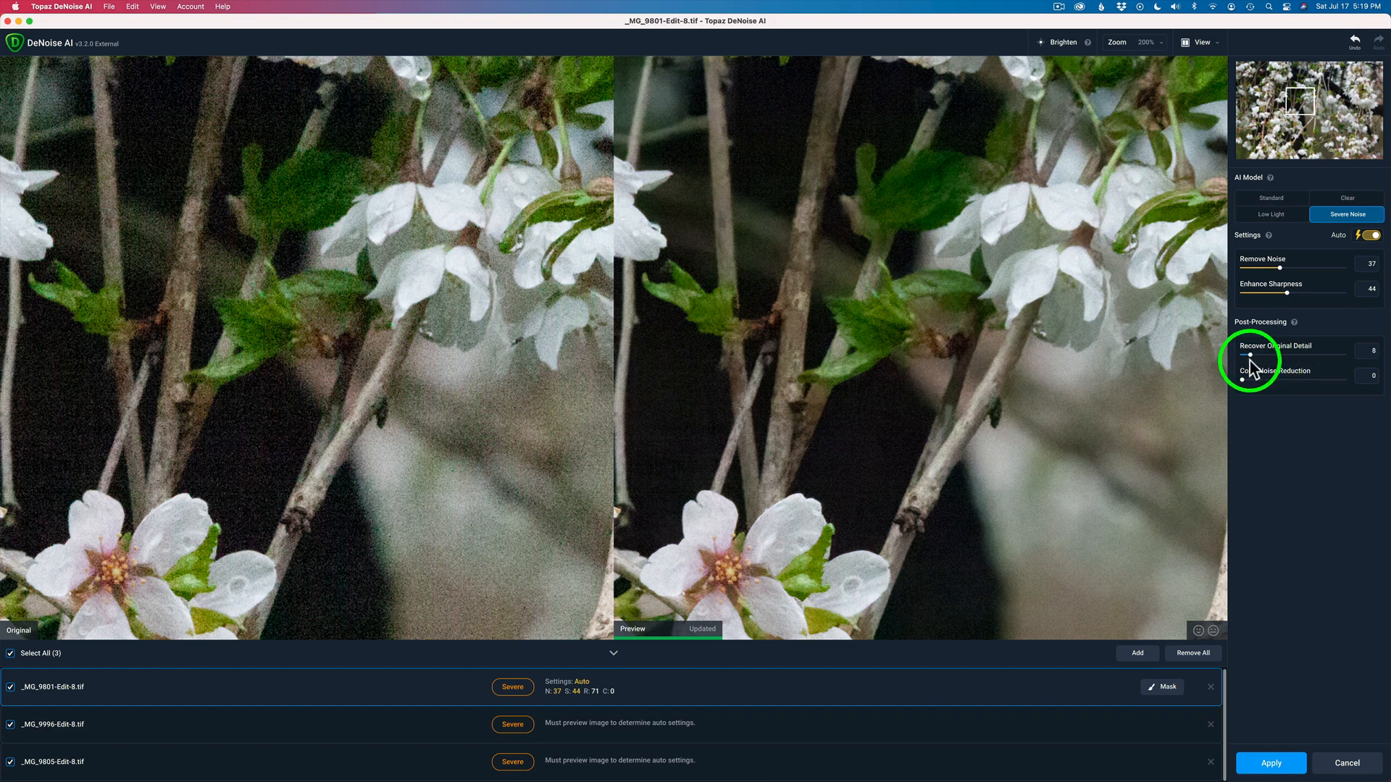
pyautogui.moveTo(1247, 360); pyautogui.dragTo(1251, 362)
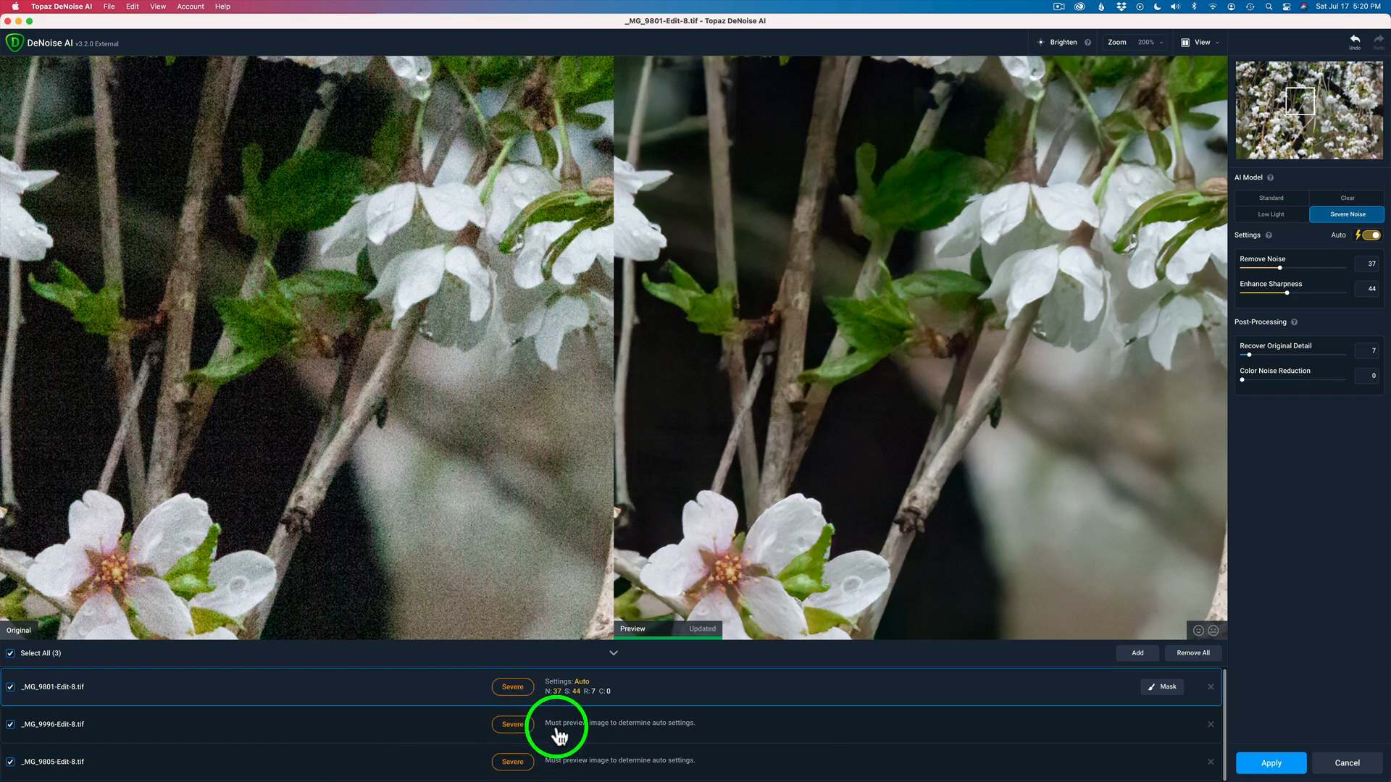
# Select the second image and inspect its denoised preview around the columbine flowers
pyautogui.click(607, 731)
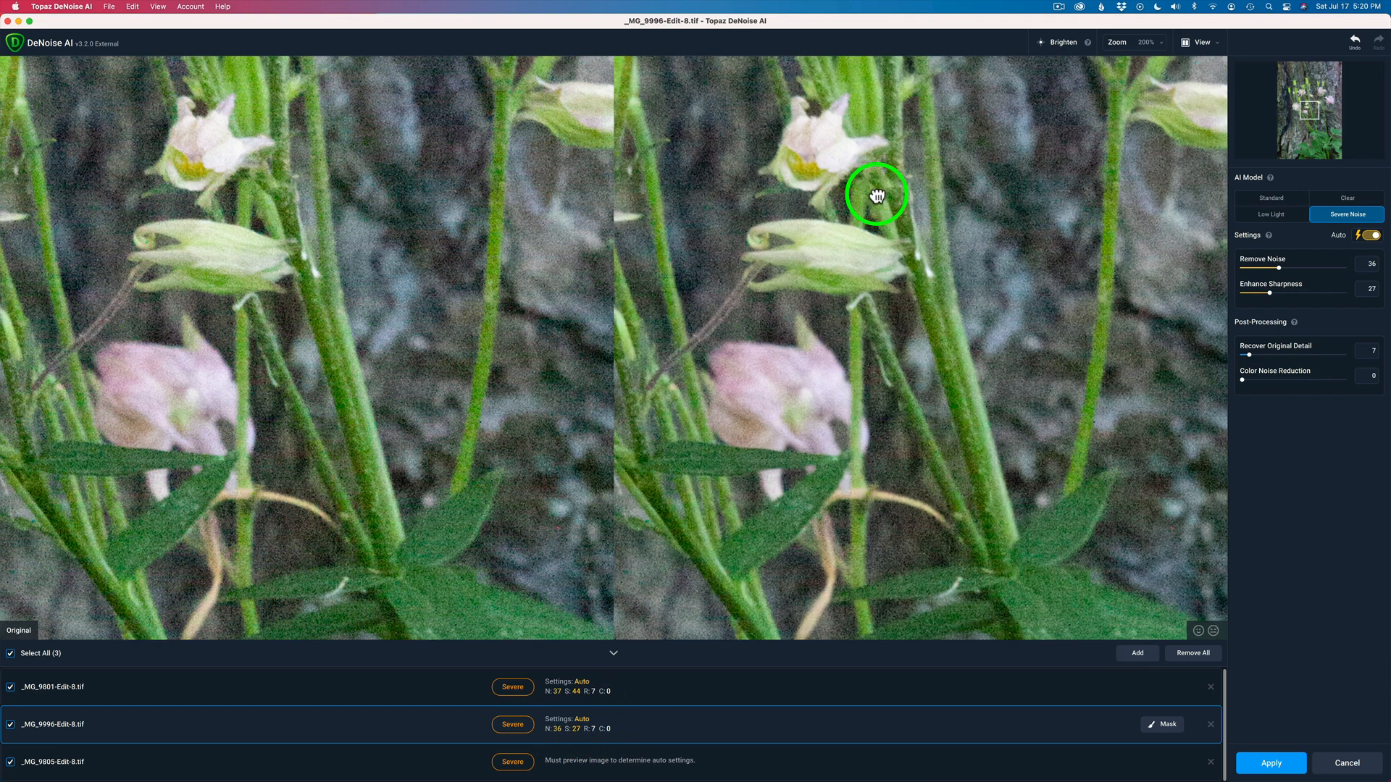
pyautogui.moveTo(863, 181); pyautogui.dragTo(1263, 316)
pyautogui.moveTo(754, 267); pyautogui.dragTo(1104, 269)
pyautogui.moveTo(863, 289); pyautogui.dragTo(1000, 152)
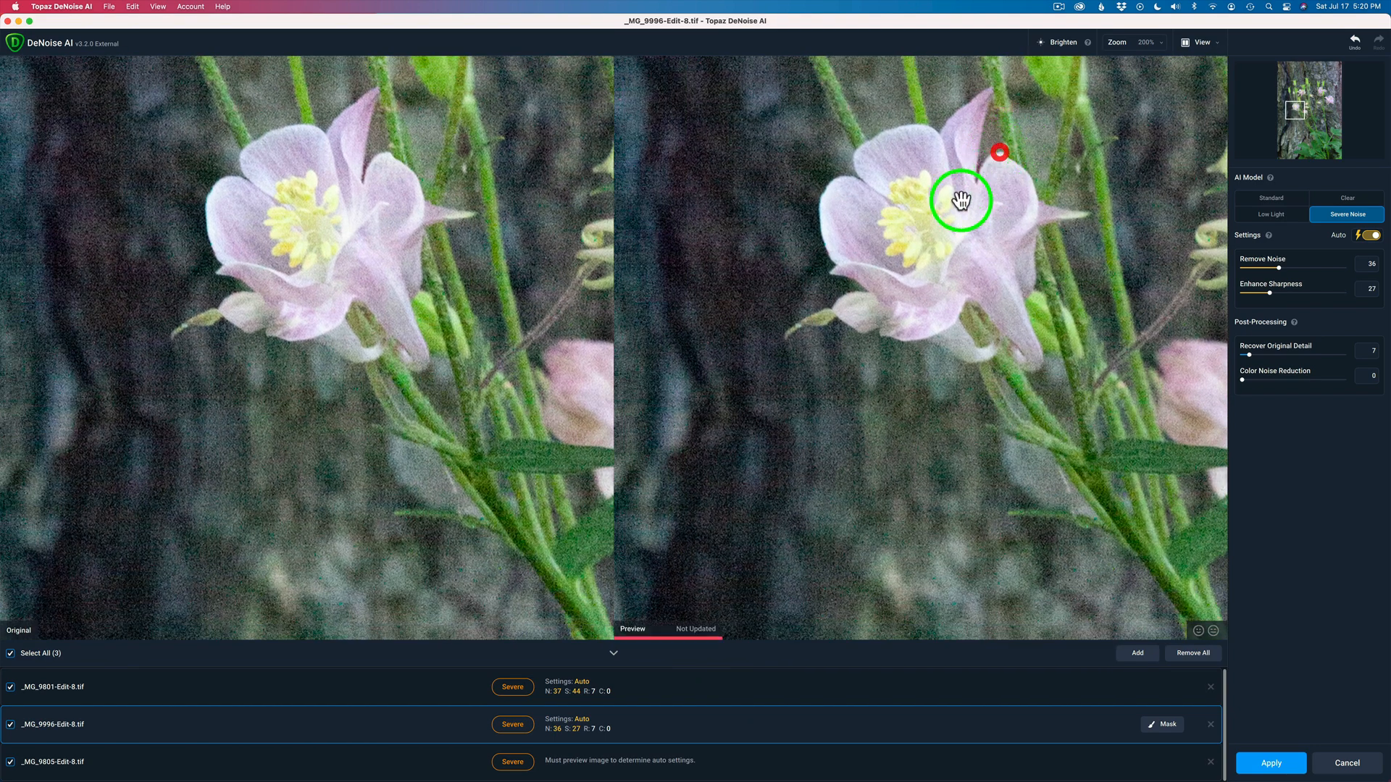
pyautogui.moveTo(907, 256); pyautogui.dragTo(999, 159)
pyautogui.moveTo(969, 227); pyautogui.dragTo(954, 247)
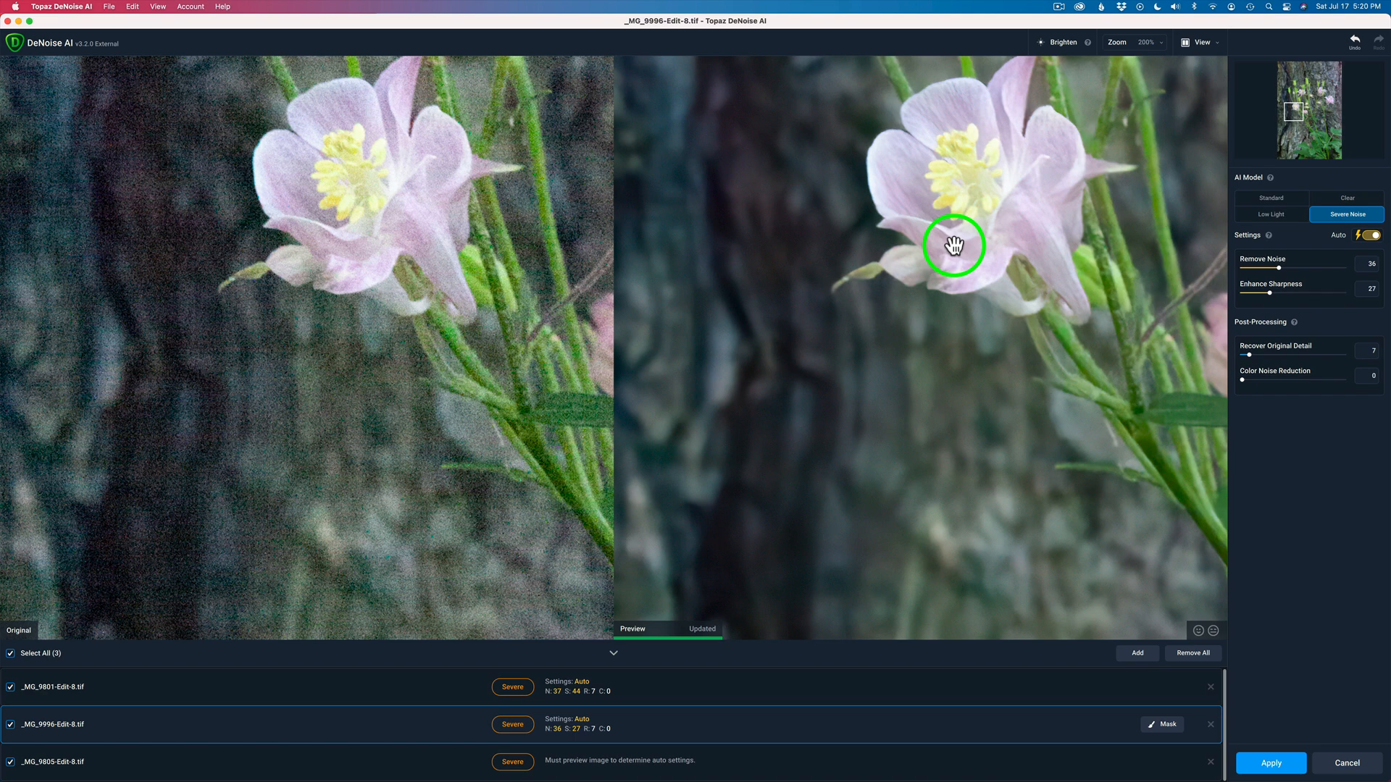
pyautogui.moveTo(1062, 155); pyautogui.dragTo(444, 468)
pyautogui.moveTo(1034, 213); pyautogui.dragTo(829, 388)
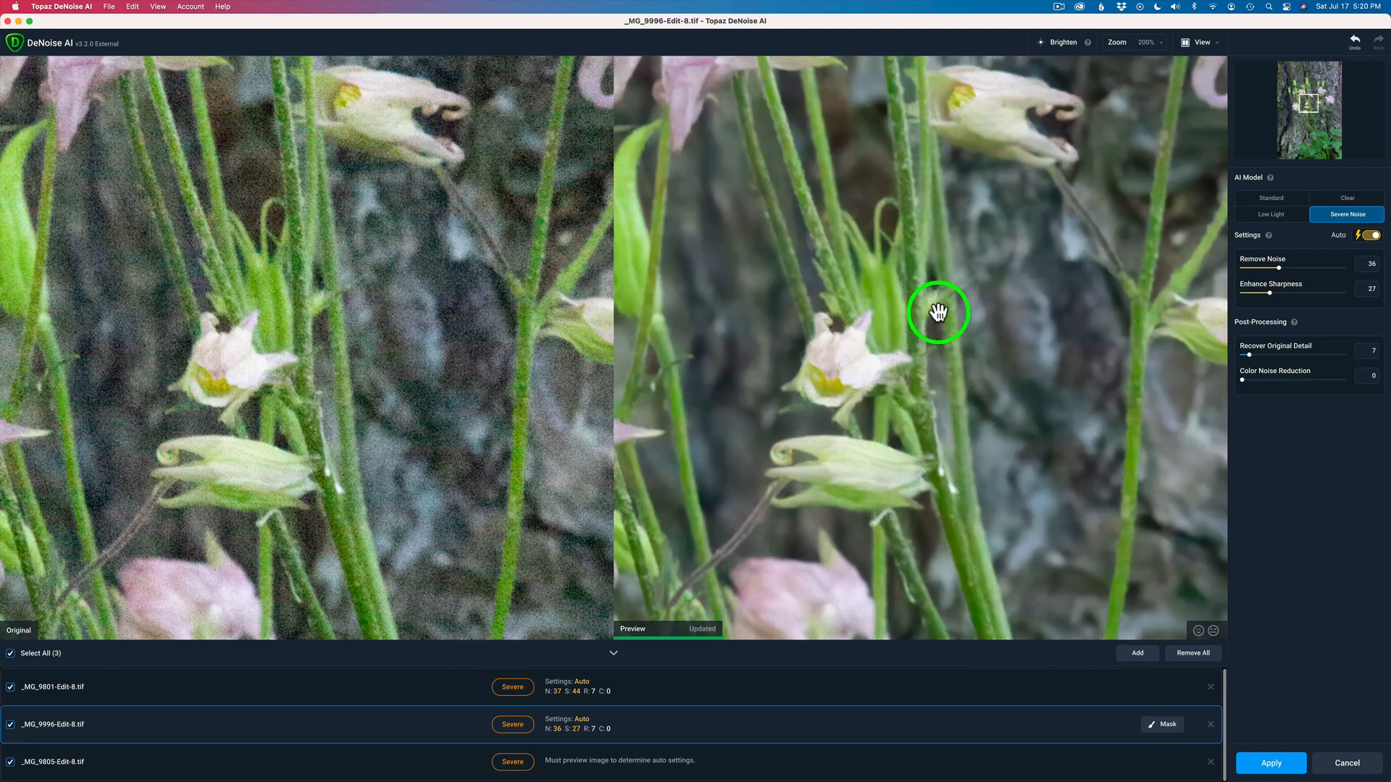
# Select the third image, inspect its hyacinth preview, and apply the denoising to all three images
pyautogui.click(594, 769)
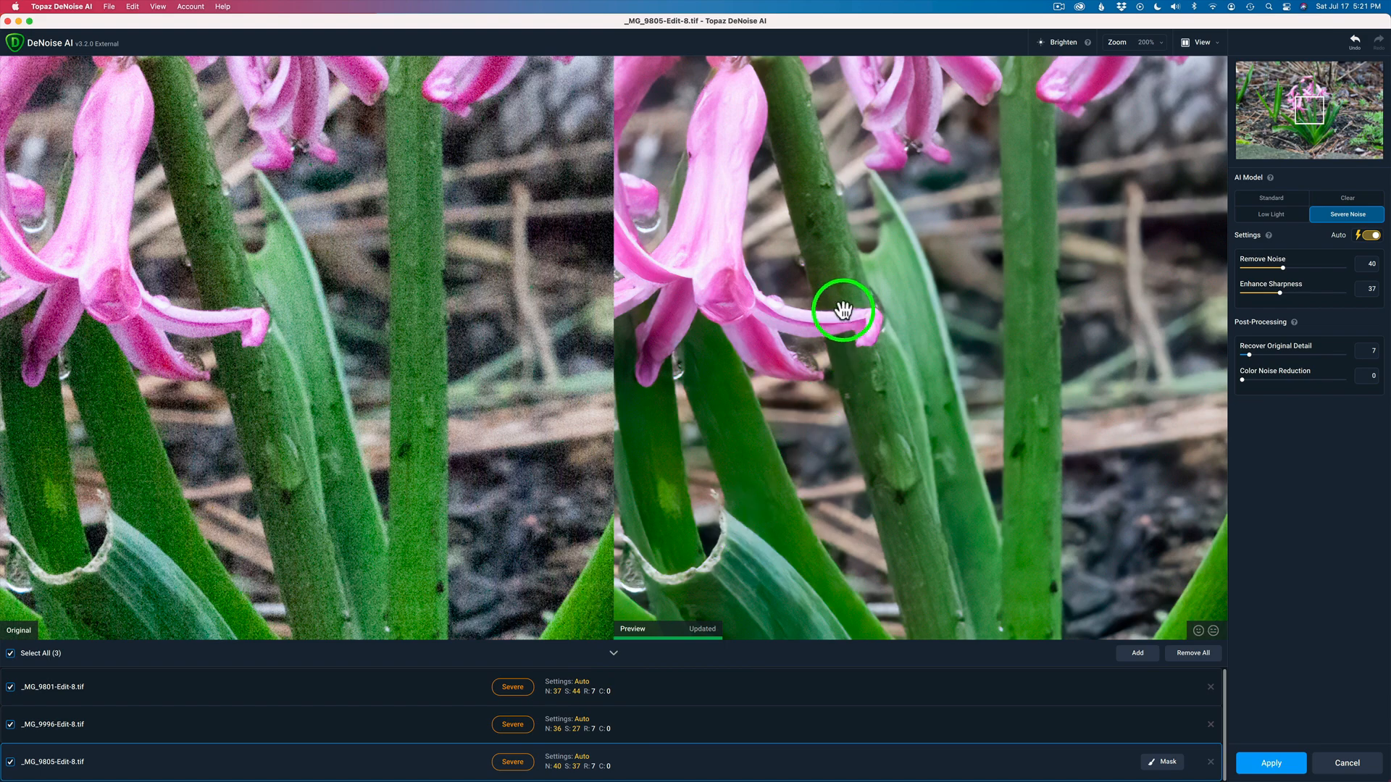
pyautogui.moveTo(807, 274); pyautogui.dragTo(1226, 584)
pyautogui.moveTo(814, 193); pyautogui.dragTo(1085, 508)
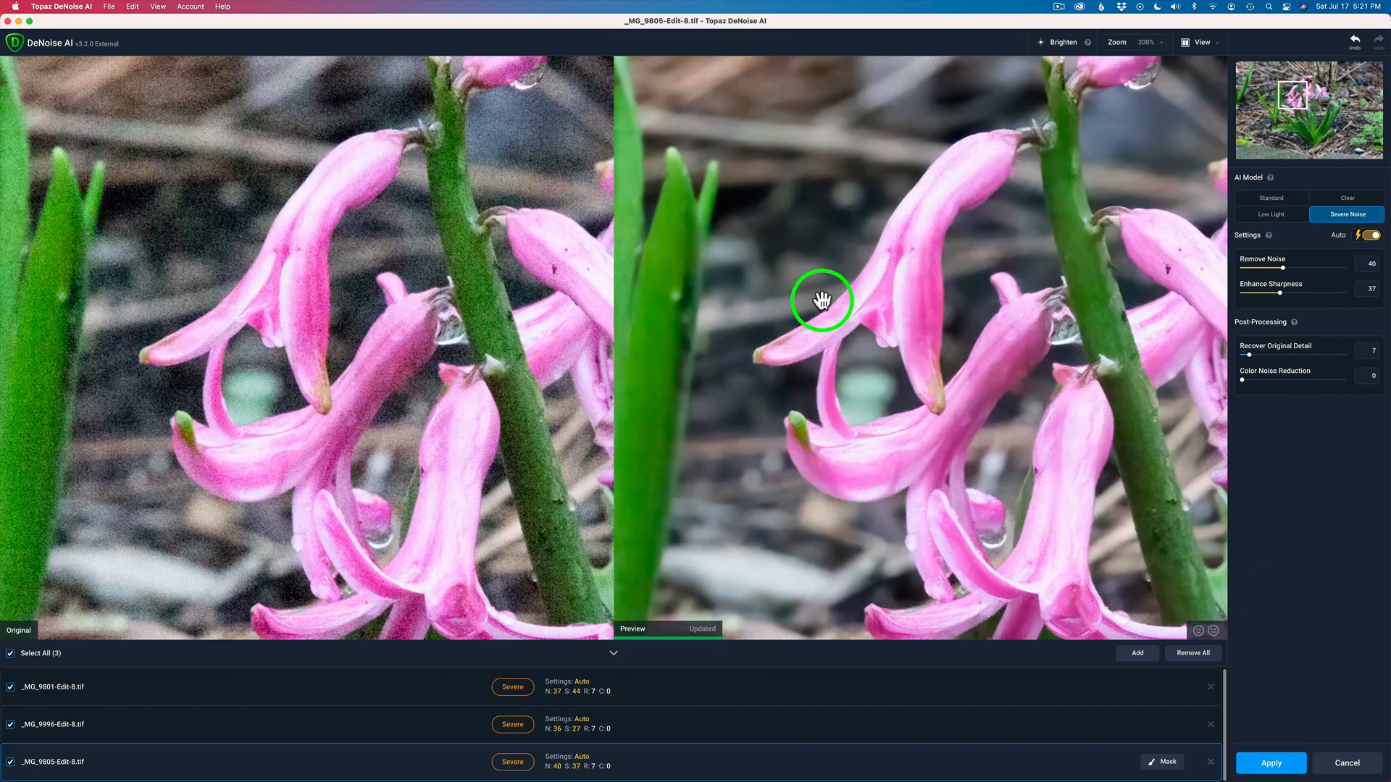
pyautogui.moveTo(823, 298); pyautogui.dragTo(1212, 372)
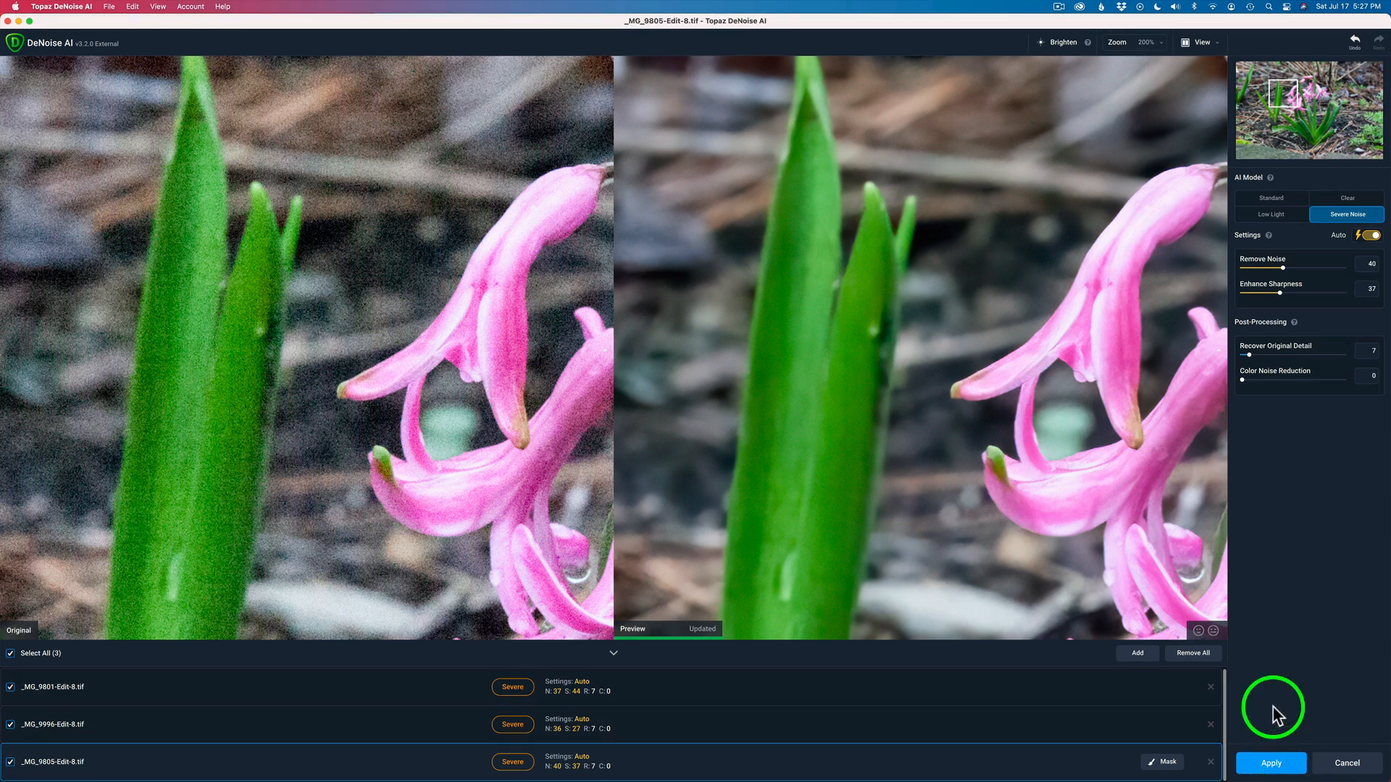
pyautogui.click(1272, 763)
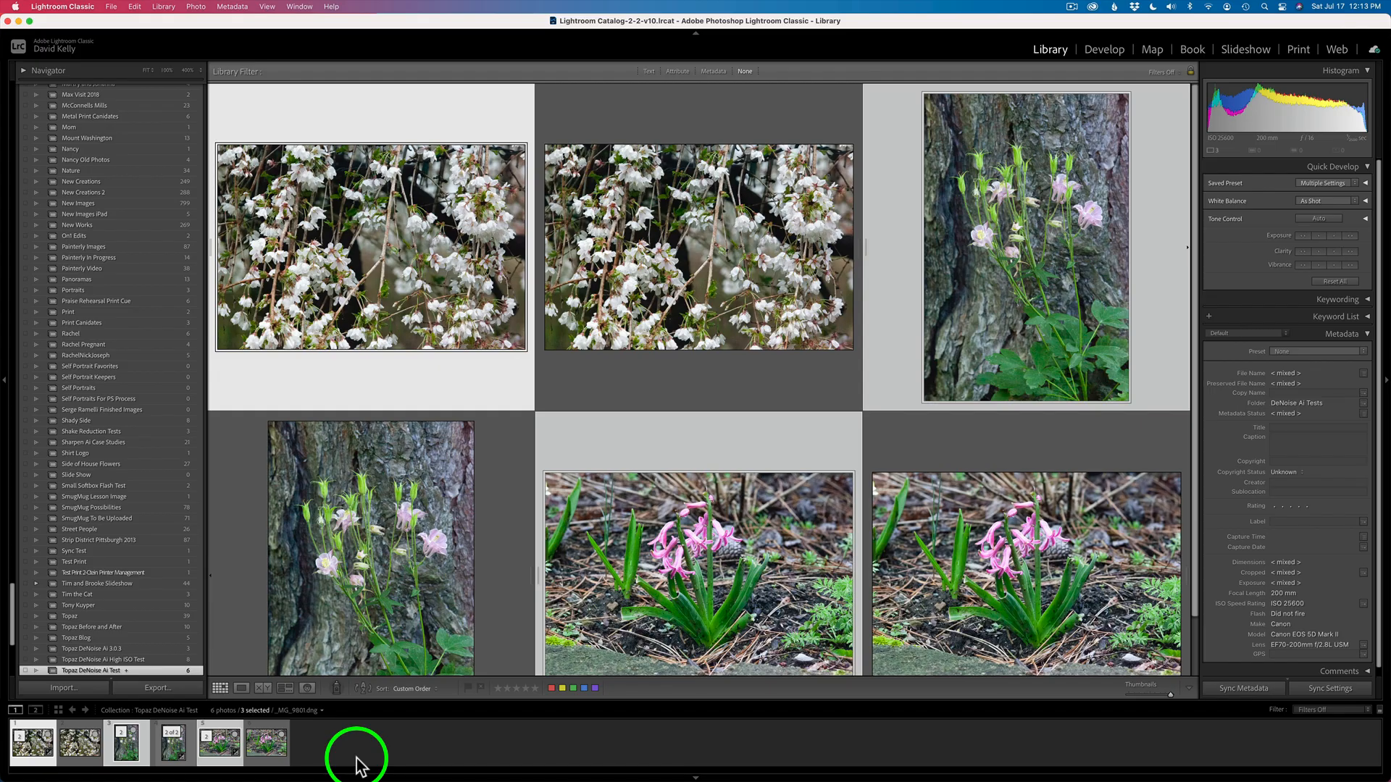
# Compare the original cherry blossom photo with its denoised copy side by side
pyautogui.click(40, 761)
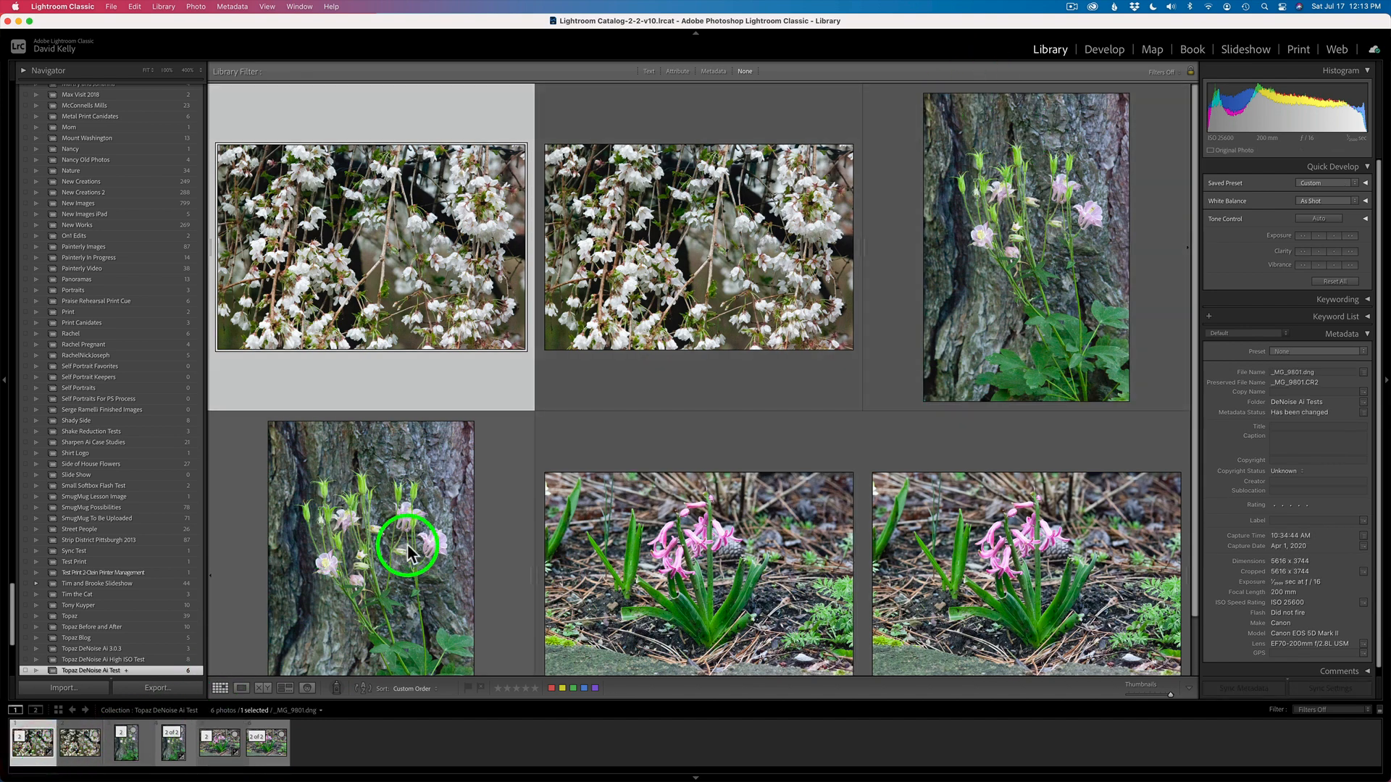
pyautogui.click(263, 689)
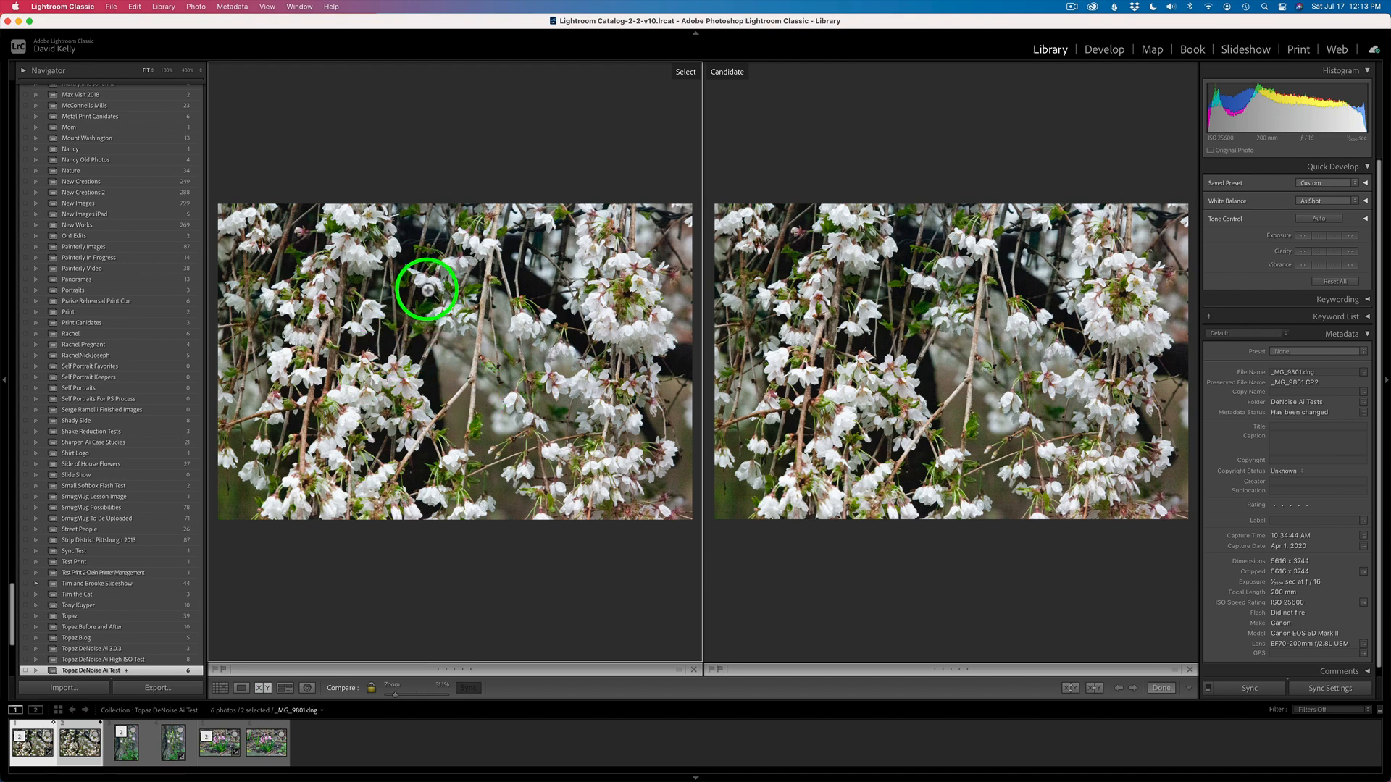
# Zoom the side-by-side cherry blossom comparison in to 200%
pyautogui.click(514, 344)
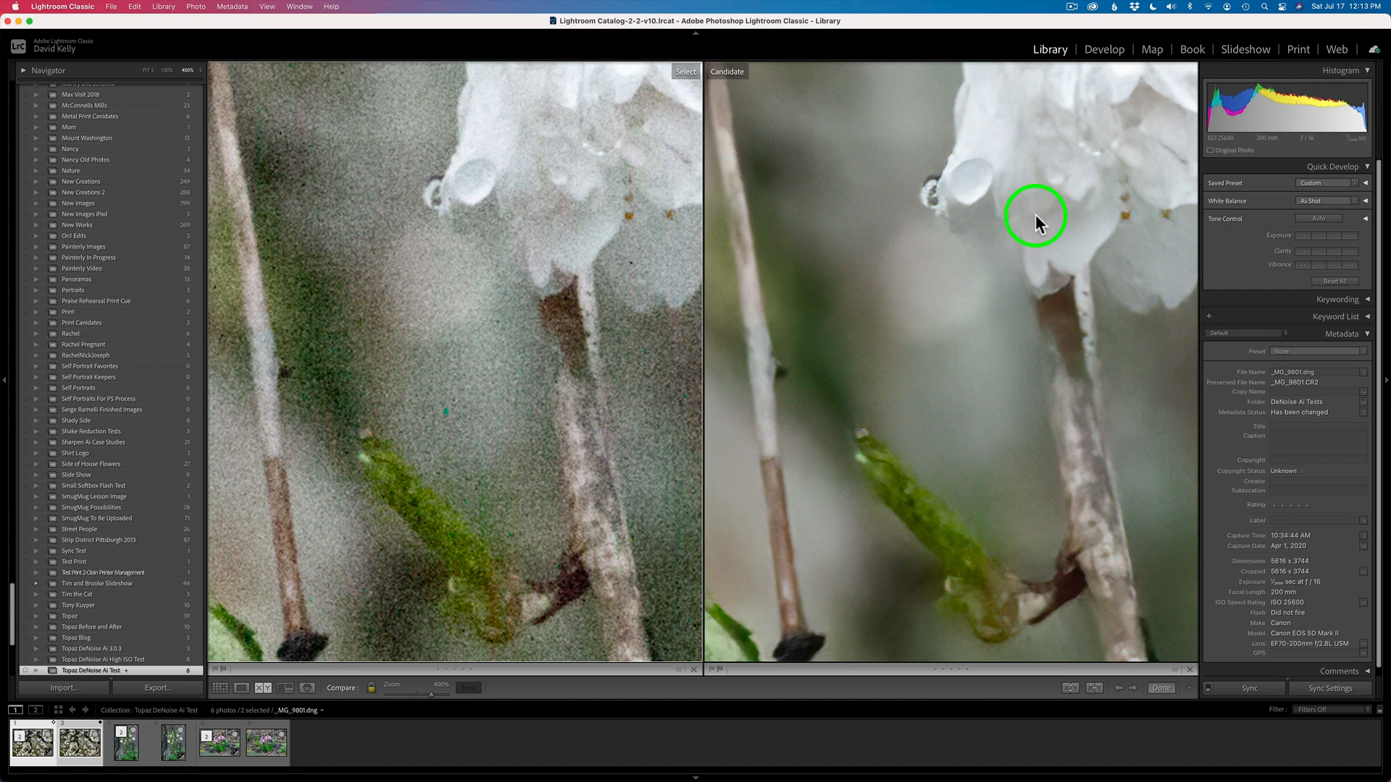
pyautogui.click(201, 76)
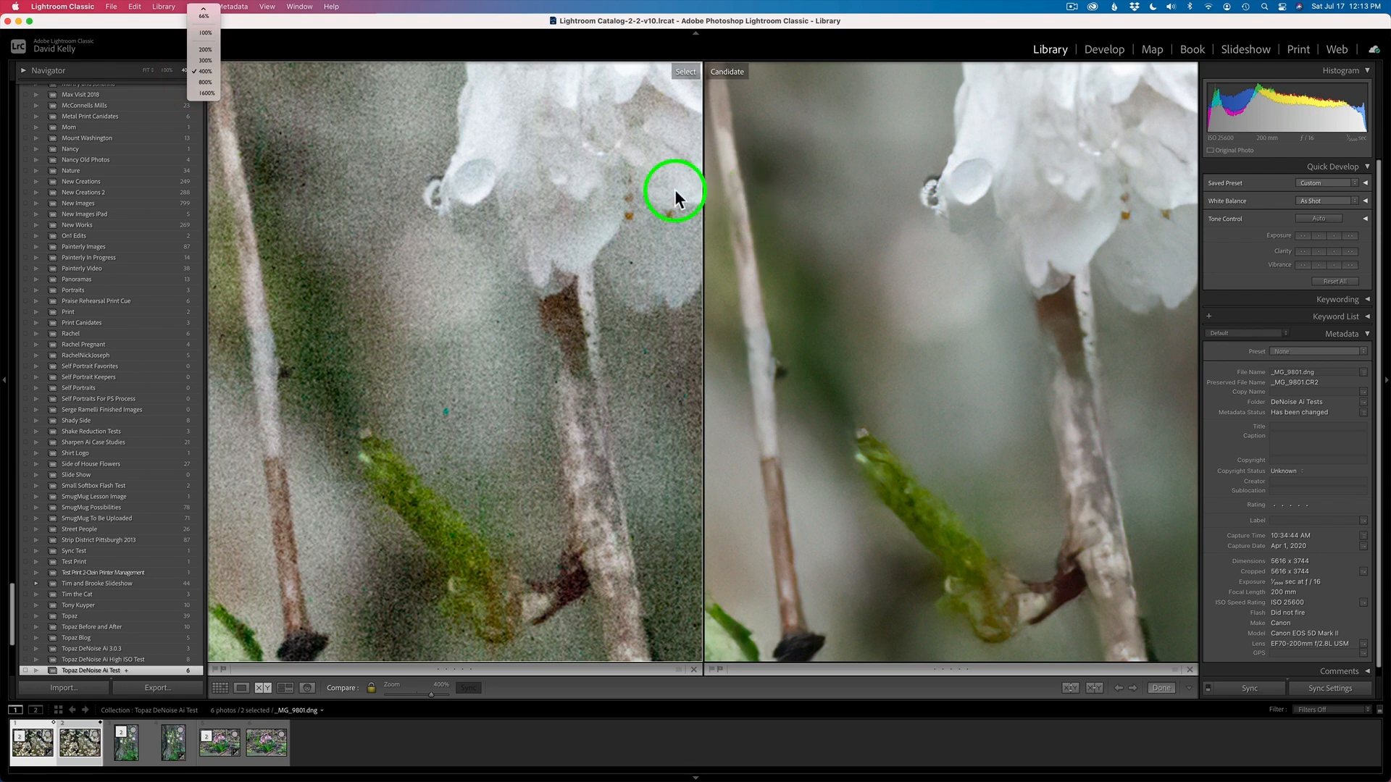
pyautogui.click(205, 60)
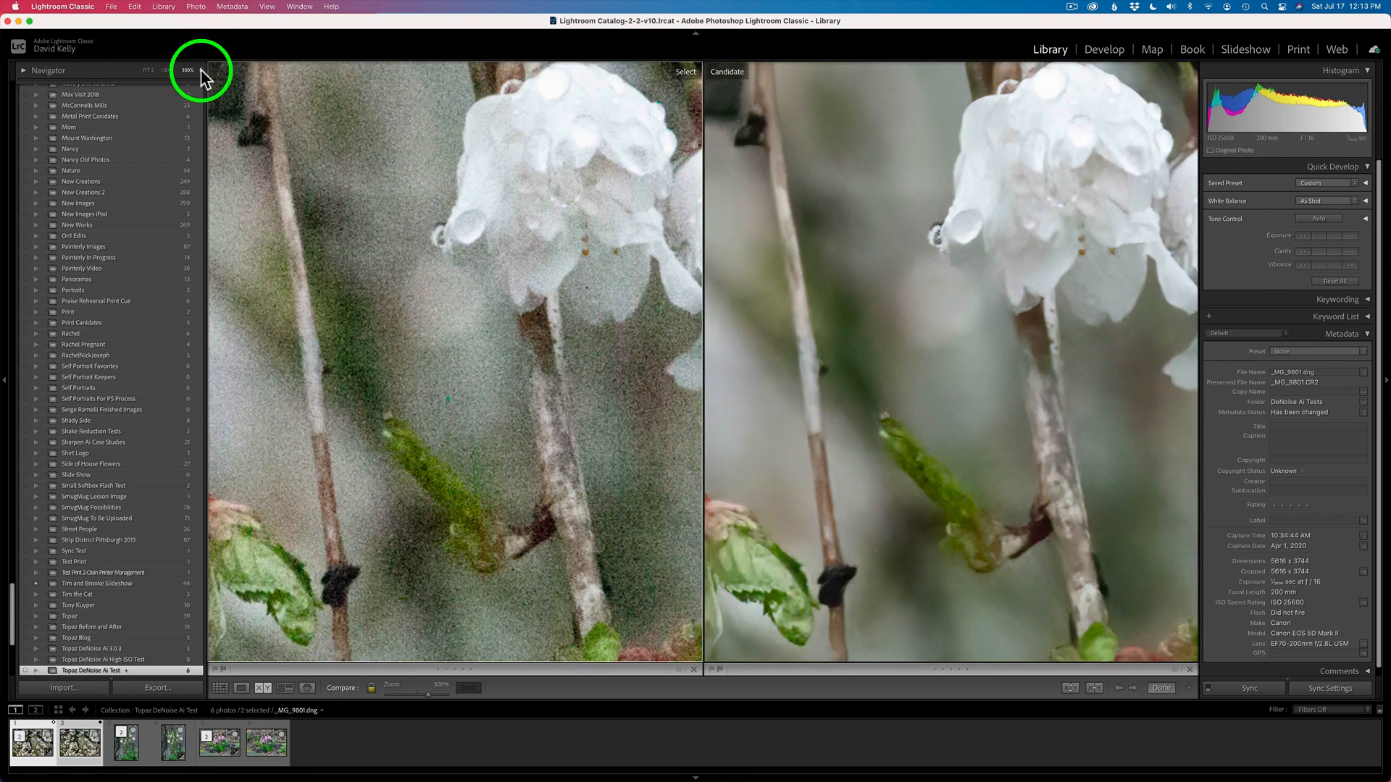
pyautogui.click(199, 70)
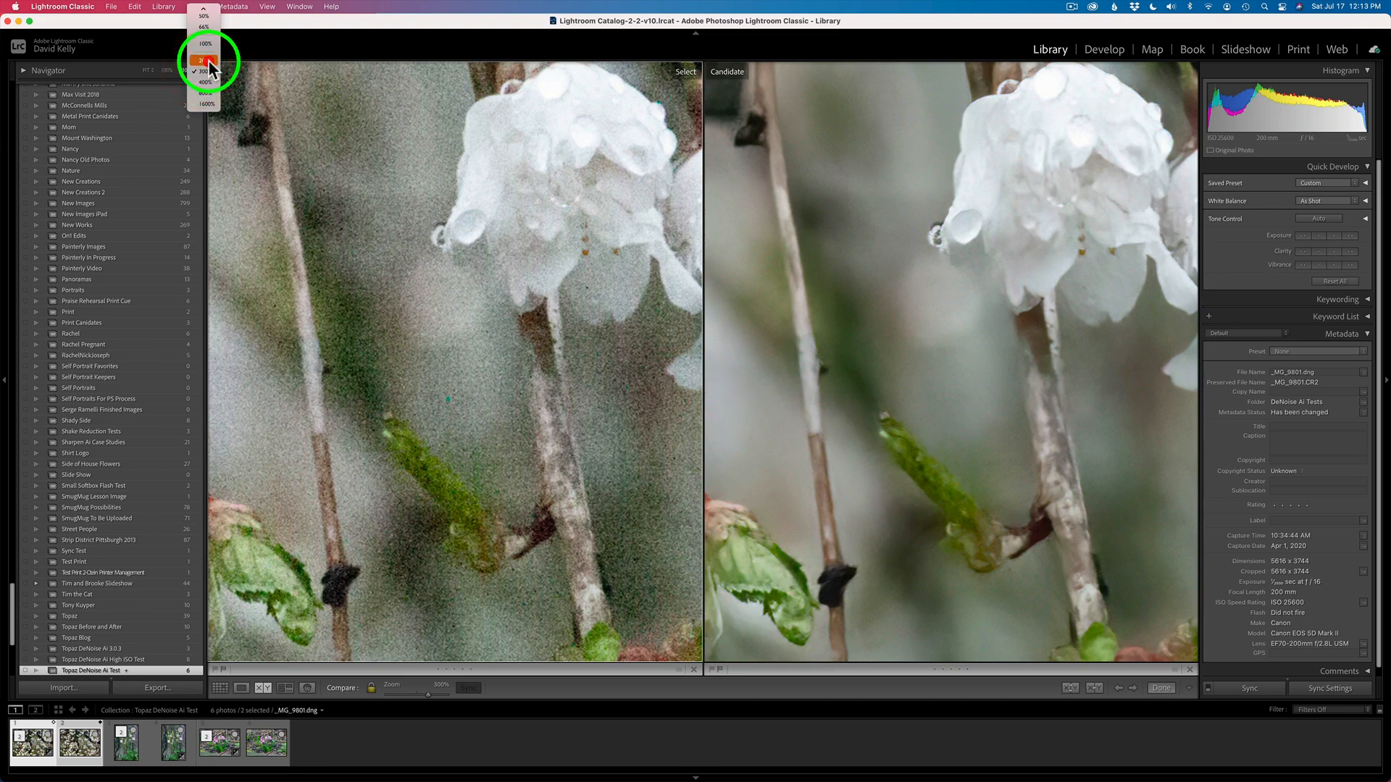
pyautogui.click(208, 63)
# Pan around the zoomed cherry blossom comparison to inspect noise in the branches and blossoms
pyautogui.moveTo(539, 248); pyautogui.dragTo(279, 540)
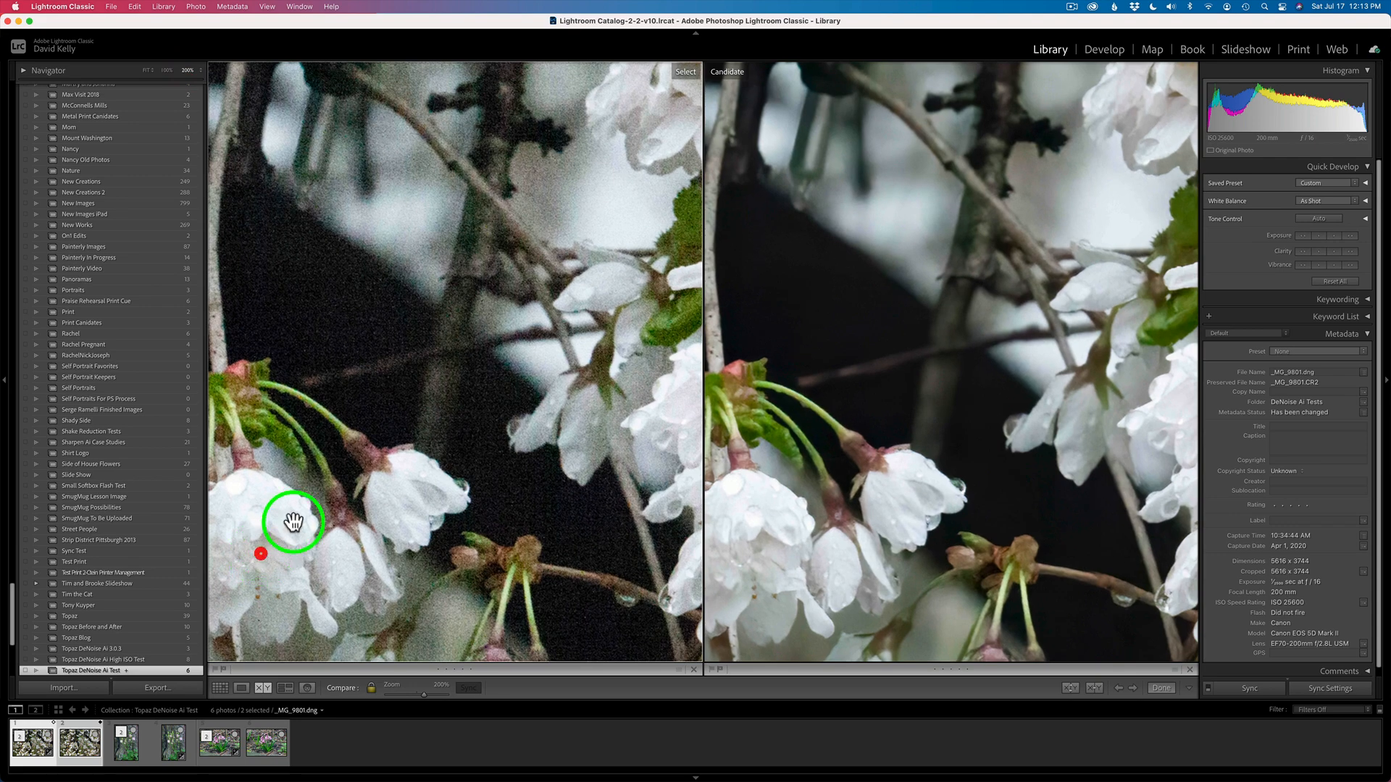
pyautogui.moveTo(468, 239); pyautogui.dragTo(471, 340)
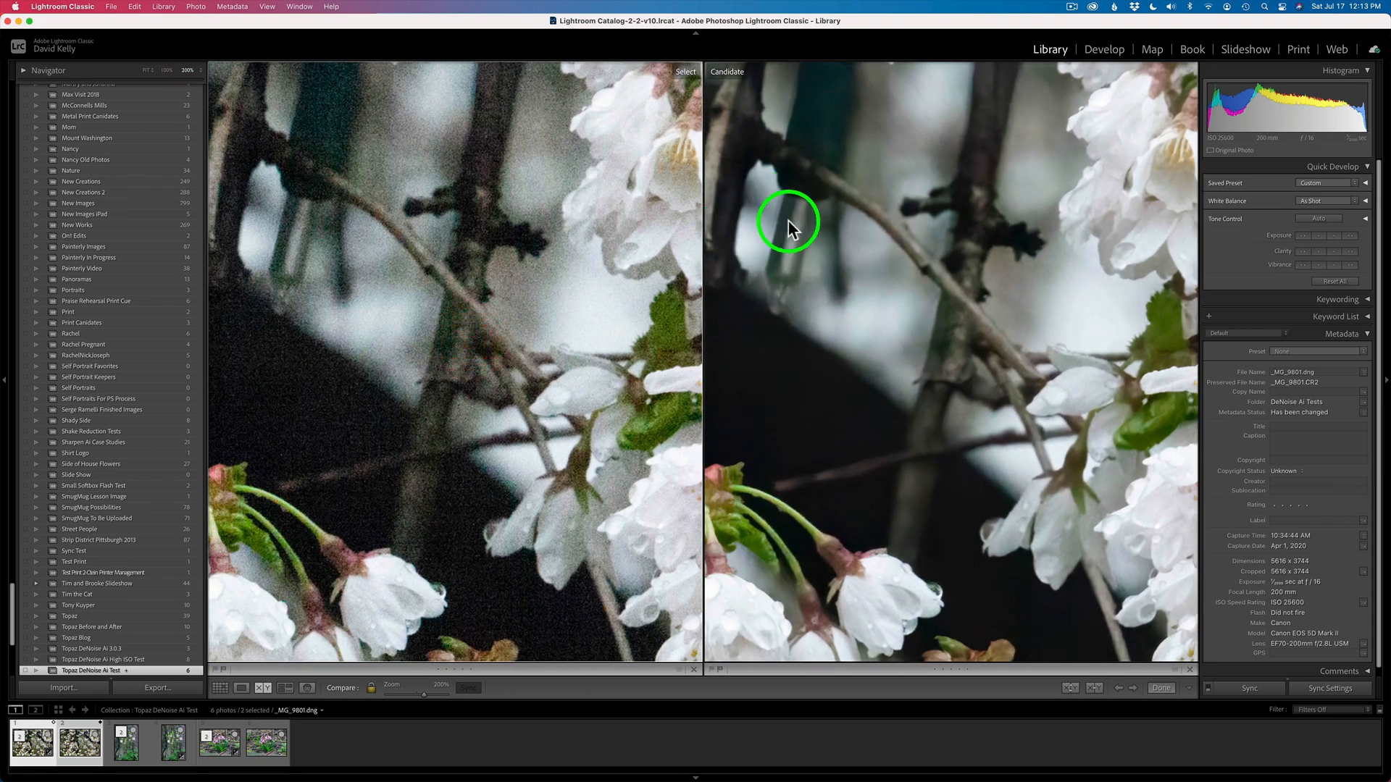
pyautogui.moveTo(580, 252); pyautogui.dragTo(553, 295)
pyautogui.moveTo(350, 450); pyautogui.dragTo(527, 269)
pyautogui.moveTo(319, 450); pyautogui.dragTo(507, 251)
pyautogui.moveTo(346, 478); pyautogui.dragTo(516, 284)
pyautogui.moveTo(389, 422); pyautogui.dragTo(528, 339)
pyautogui.moveTo(432, 355); pyautogui.dragTo(619, 325)
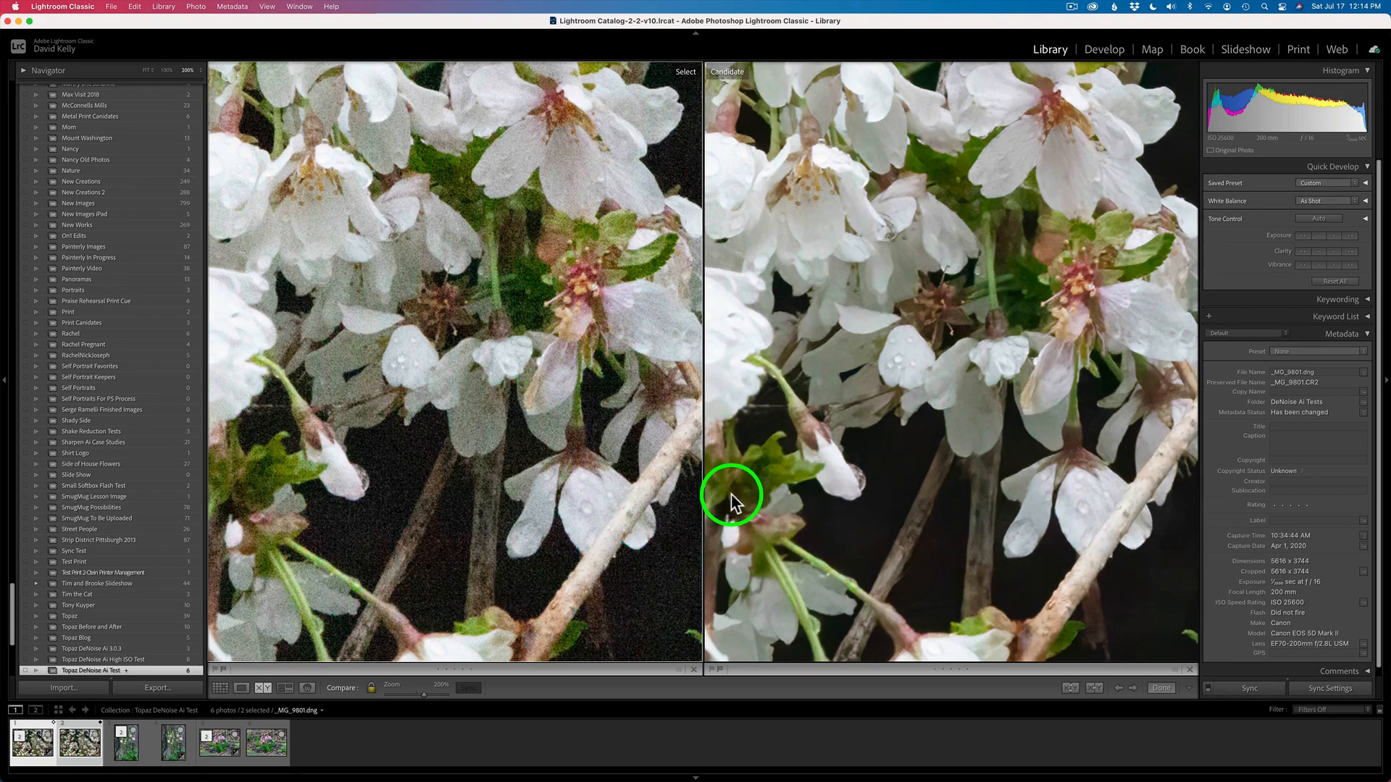
# Select the columbine photo pair and pan its zoomed comparison to inspect the bark and flowers
pyautogui.click(127, 754)
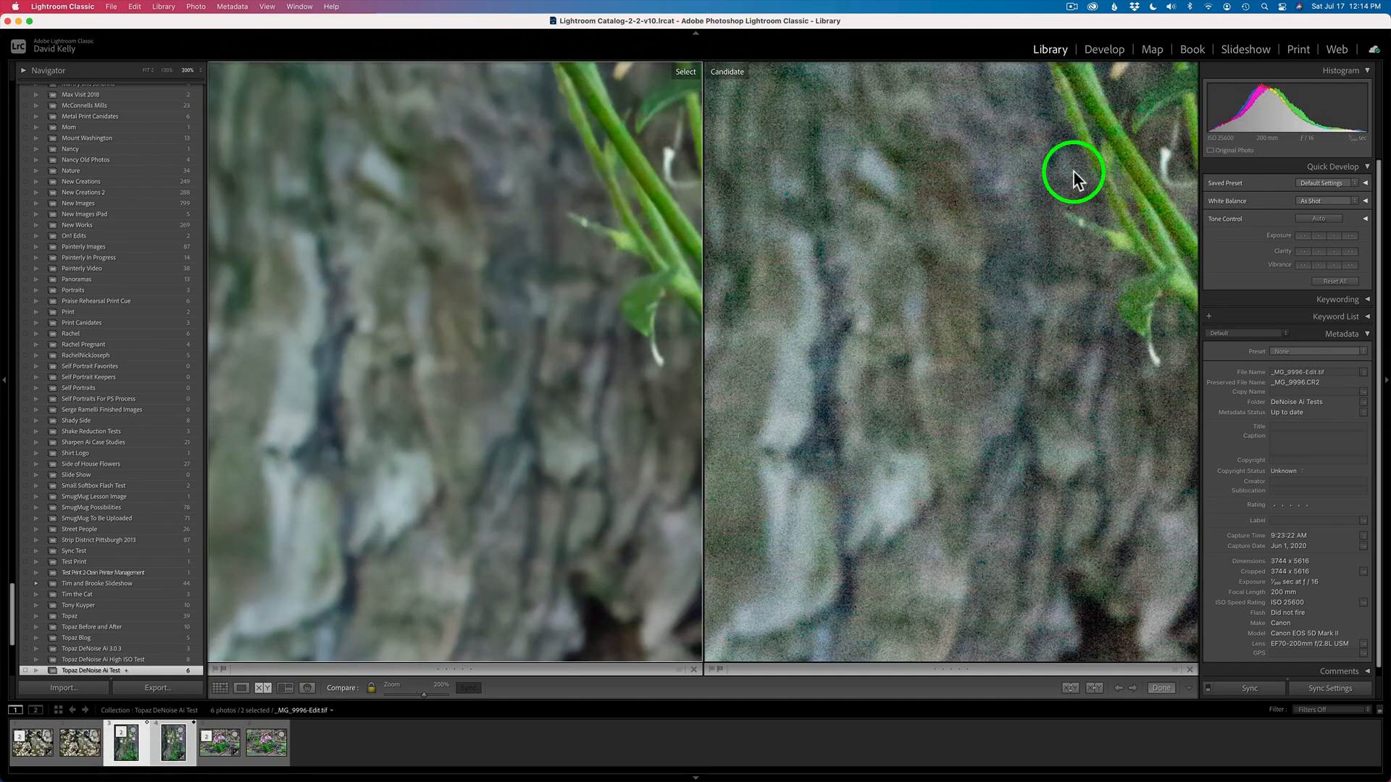
pyautogui.moveTo(555, 199); pyautogui.dragTo(319, 775)
pyautogui.moveTo(580, 307); pyautogui.dragTo(15, 506)
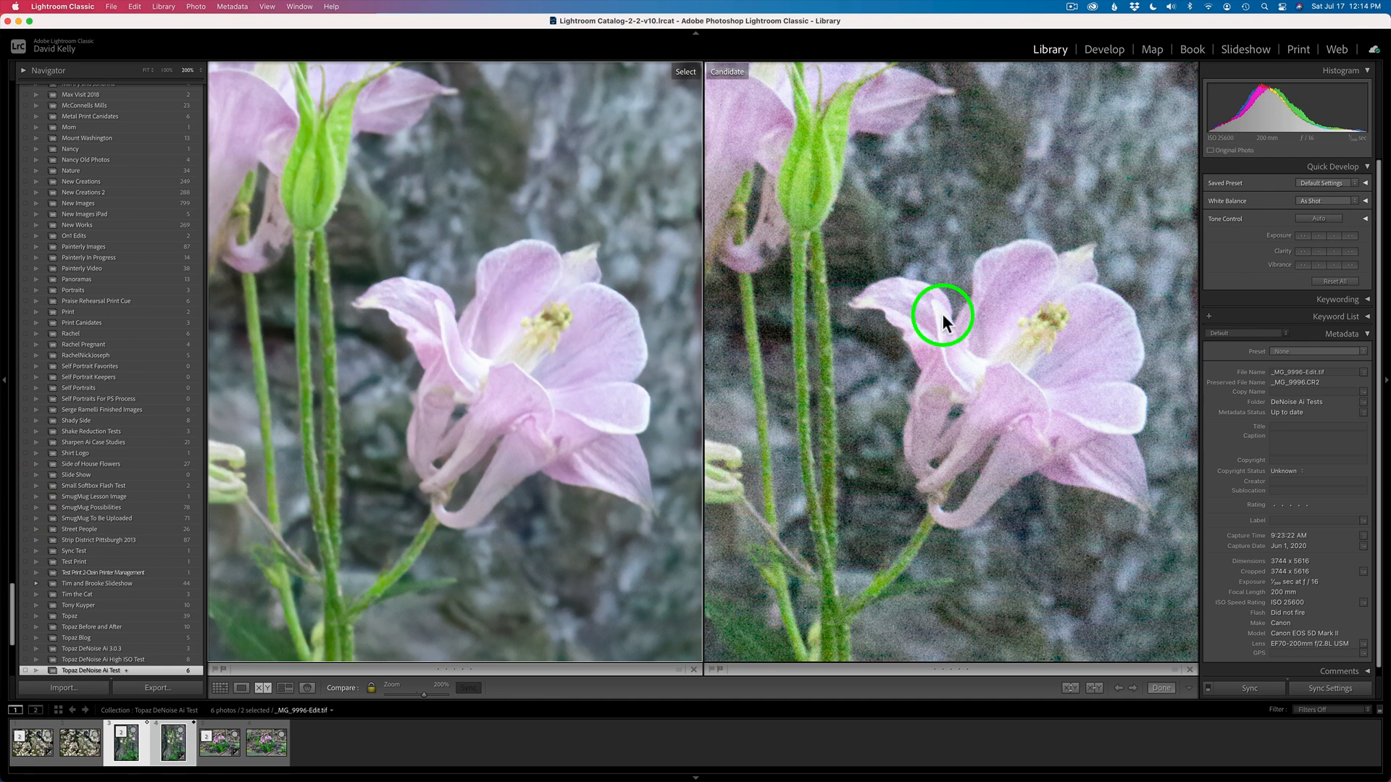
pyautogui.moveTo(627, 278); pyautogui.dragTo(201, 493)
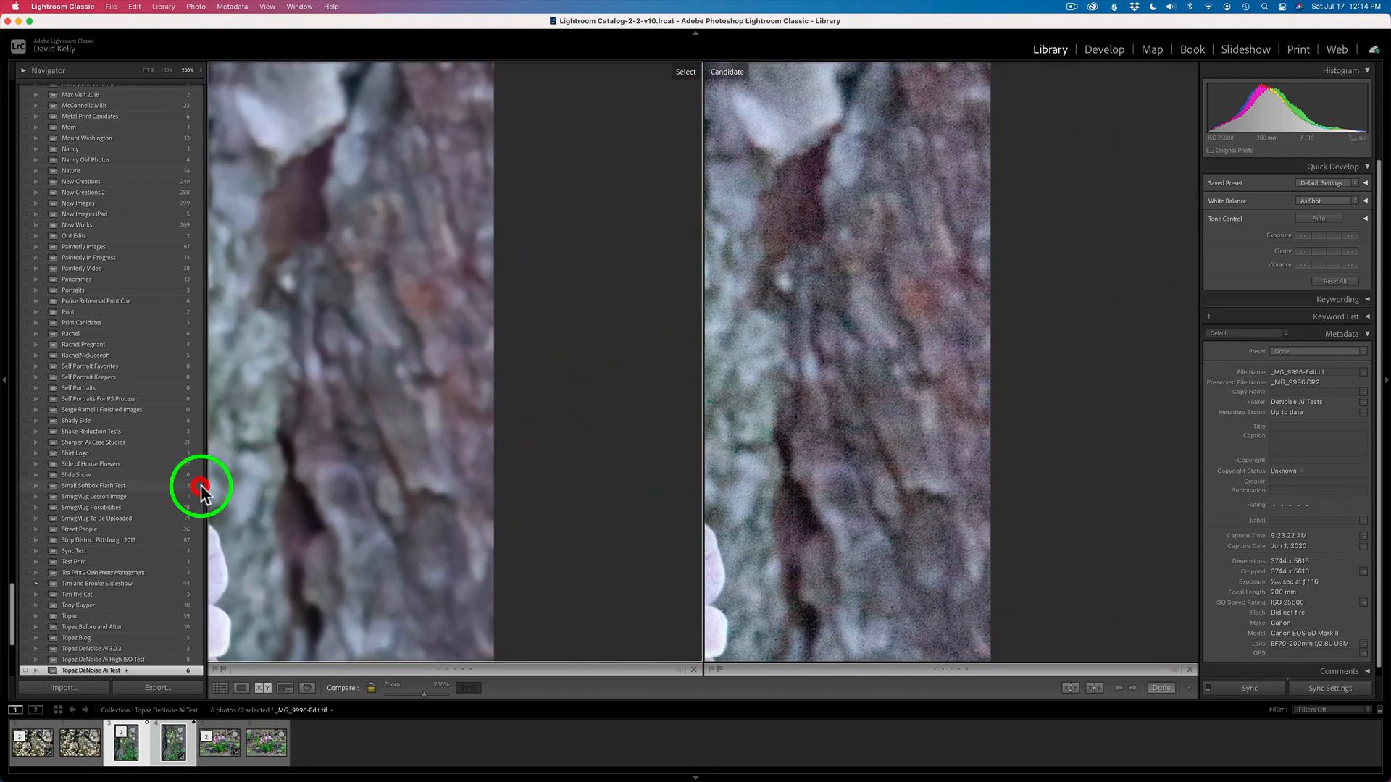
pyautogui.click(315, 449)
pyautogui.moveTo(334, 441); pyautogui.dragTo(1120, 427)
pyautogui.moveTo(453, 230); pyautogui.dragTo(728, 339)
# Select the hyacinth photo pair and pan its zoomed comparison to examine the petals and ground
pyautogui.click(213, 760)
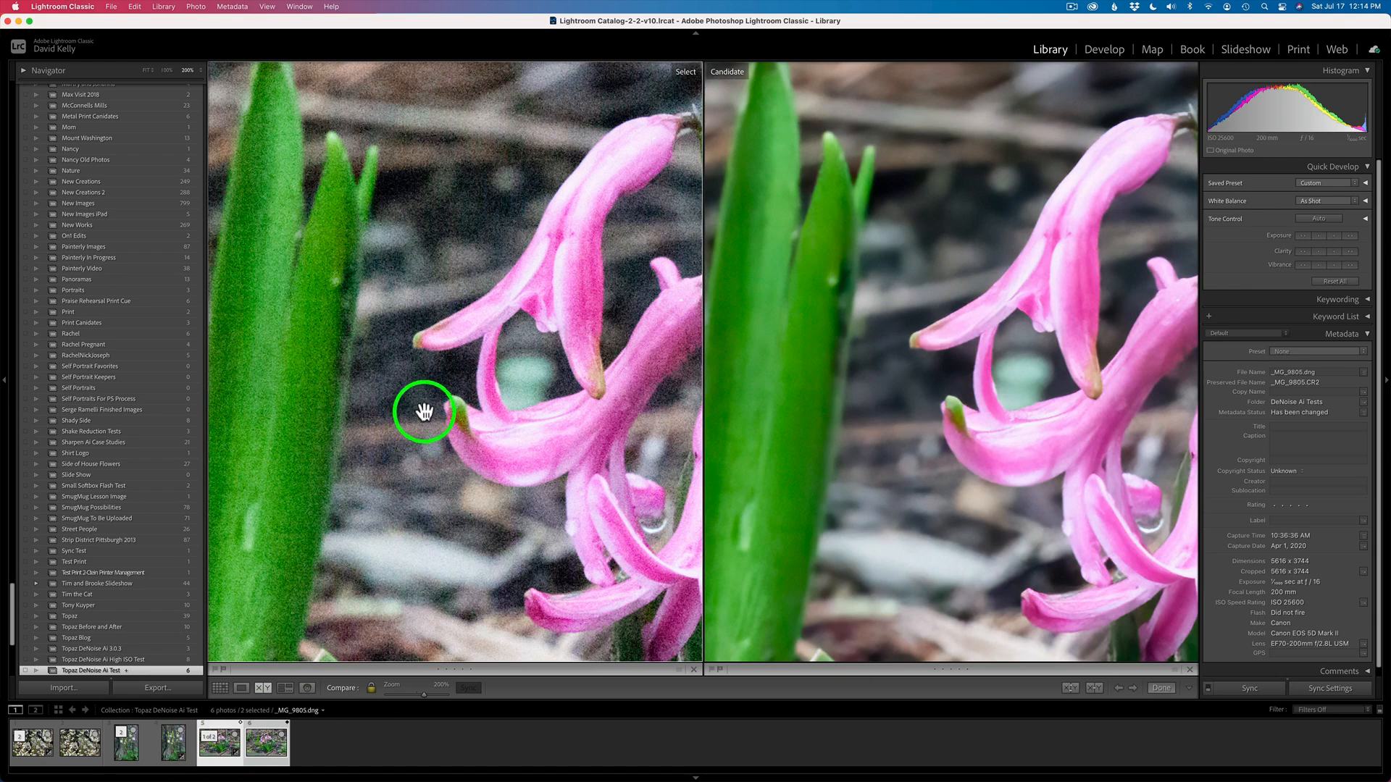
pyautogui.moveTo(422, 407); pyautogui.dragTo(604, 294)
pyautogui.moveTo(461, 368); pyautogui.dragTo(577, 224)
pyautogui.moveTo(518, 314); pyautogui.dragTo(559, 263)
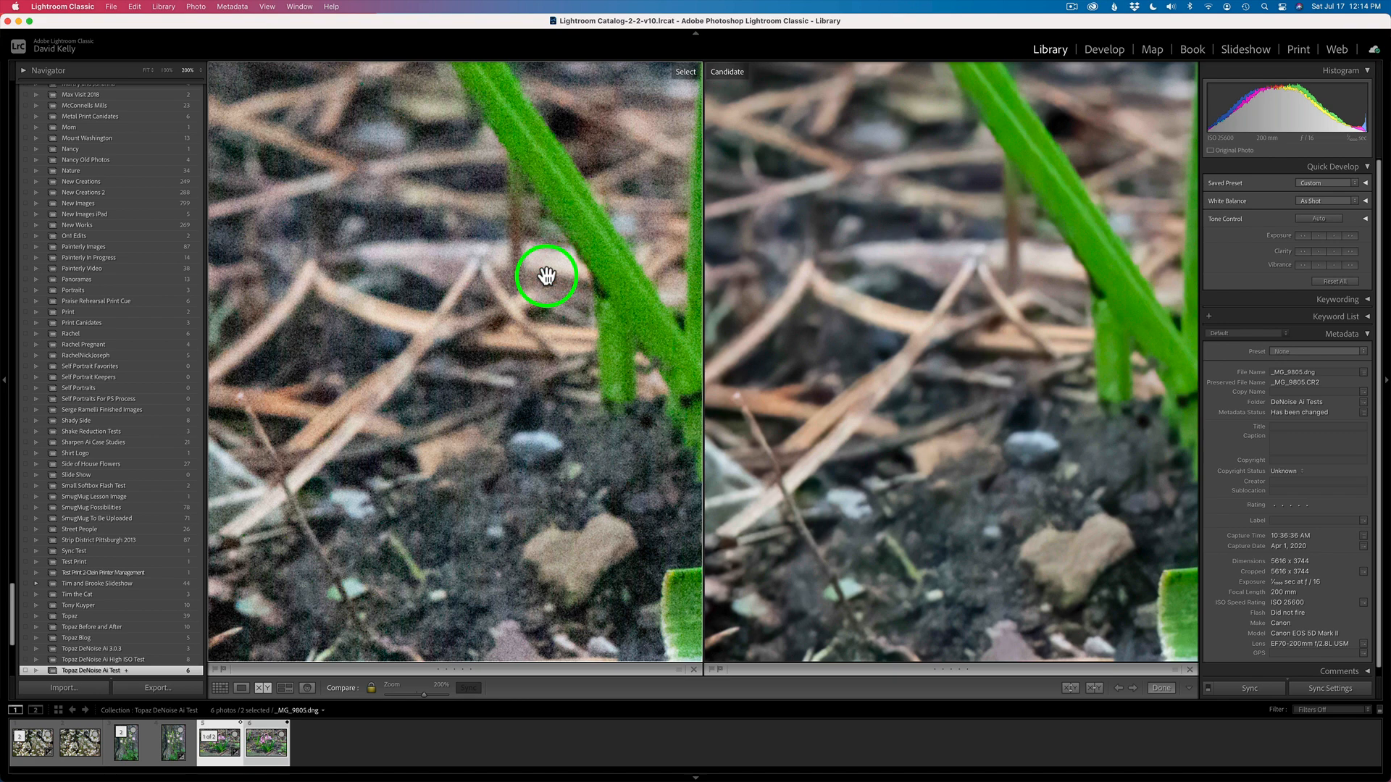
pyautogui.moveTo(570, 242); pyautogui.dragTo(462, 379)
pyautogui.moveTo(565, 261); pyautogui.dragTo(376, 374)
pyautogui.moveTo(537, 242); pyautogui.dragTo(515, 192)
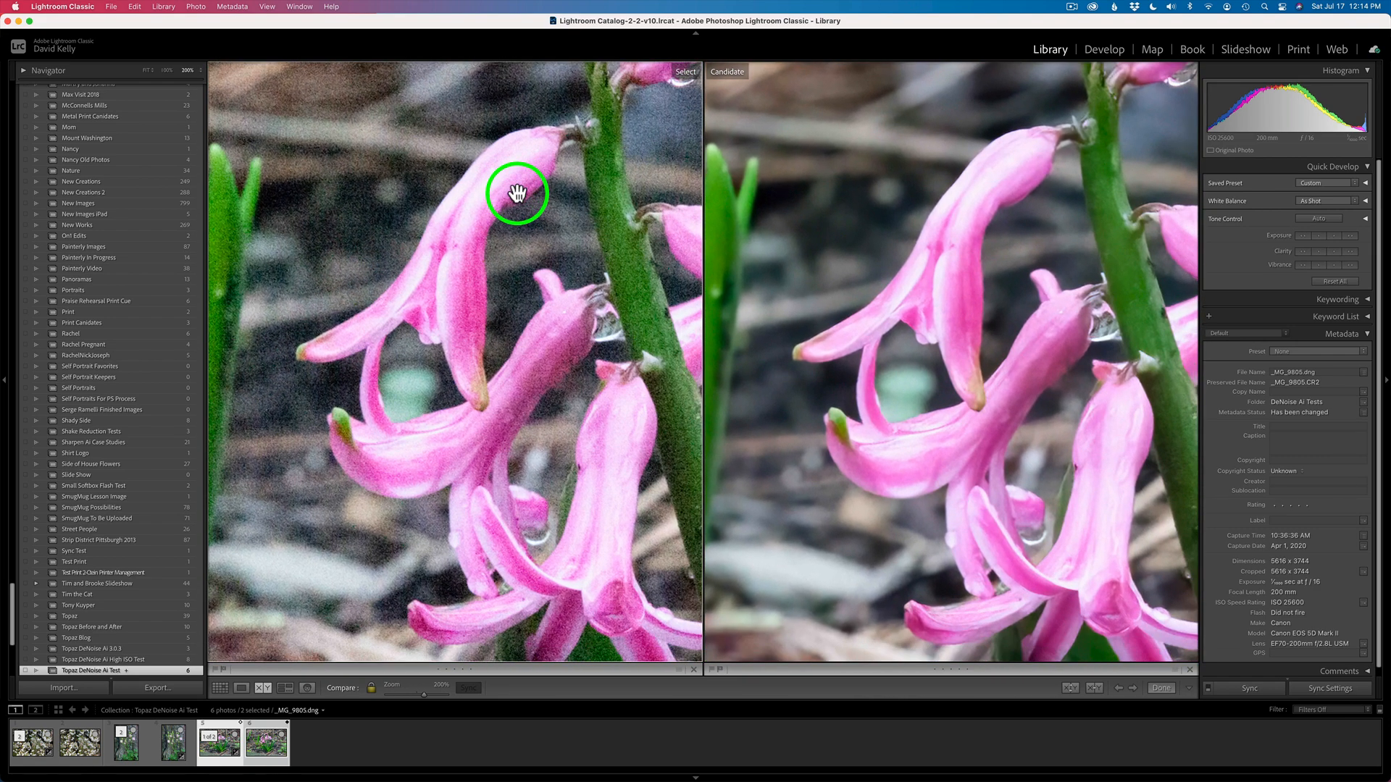
pyautogui.moveTo(551, 338); pyautogui.dragTo(413, 320)
pyautogui.moveTo(495, 304); pyautogui.dragTo(422, 327)
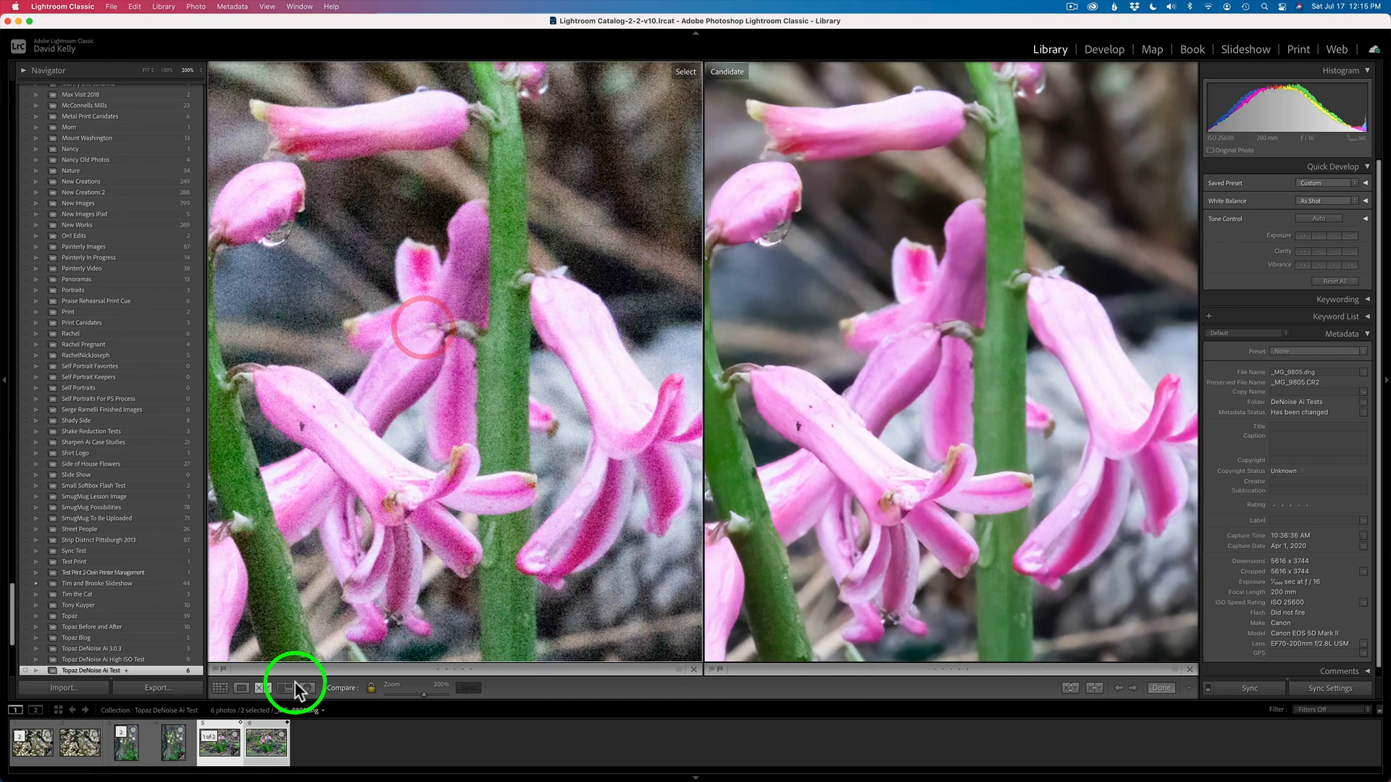
# Switch the hyacinth photo to a single-image Loupe view
pyautogui.click(233, 749)
pyautogui.click(244, 688)
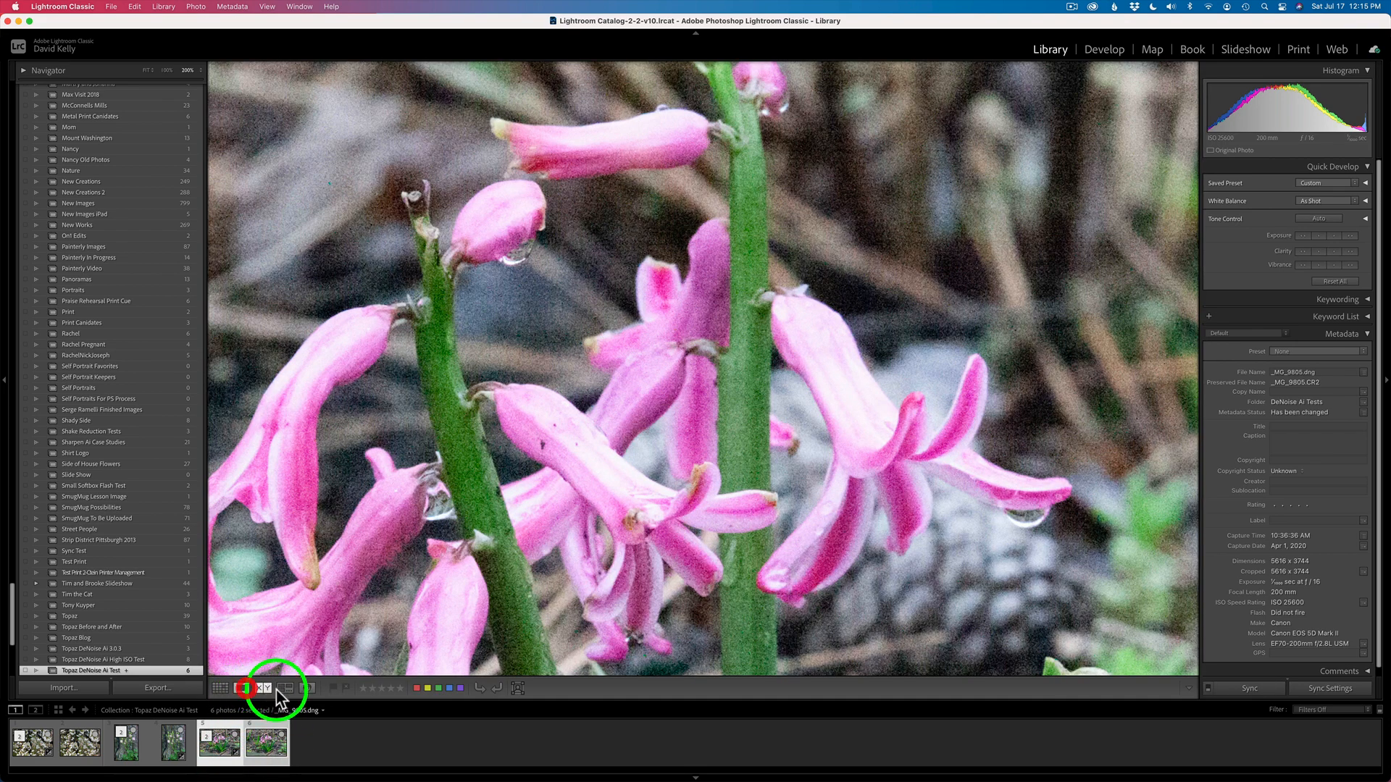
pyautogui.click(395, 743)
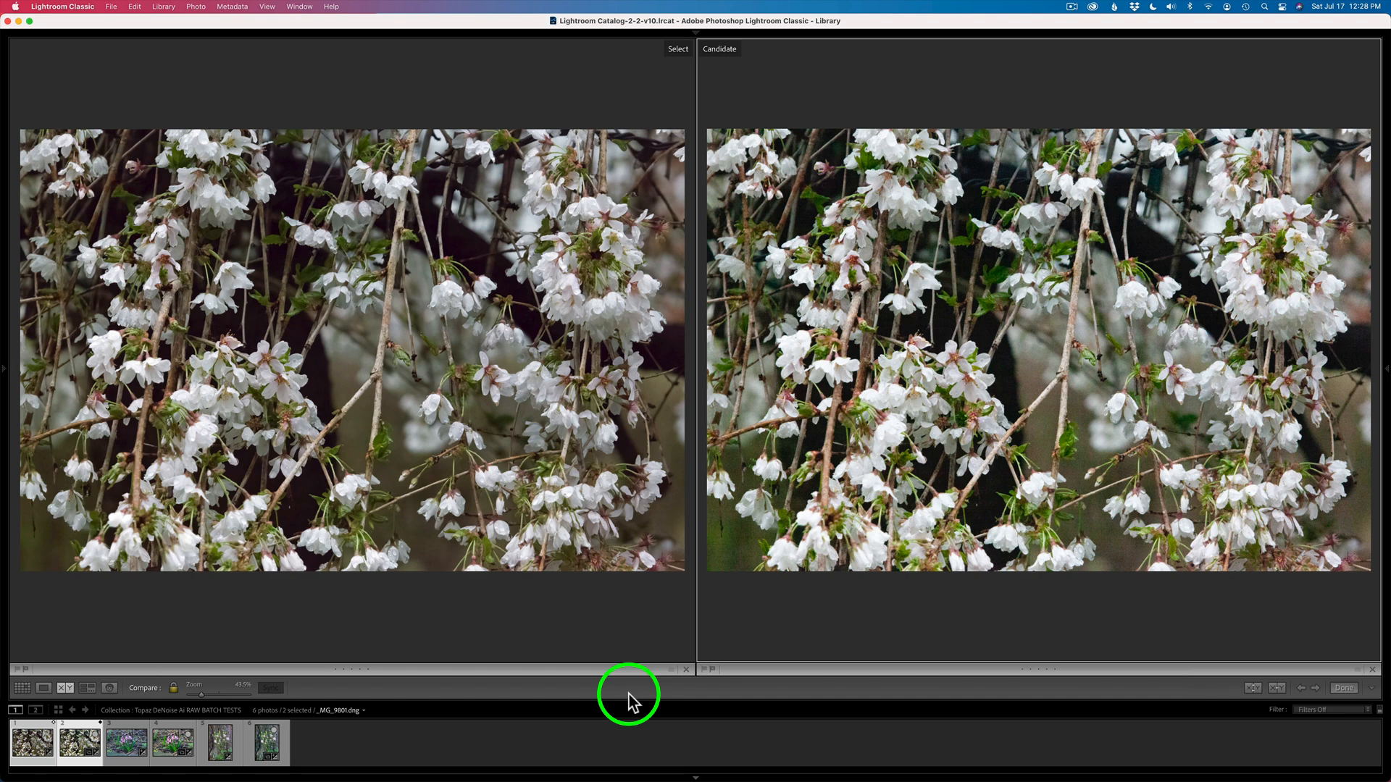
# Zoom into the RAW batch cherry blossom comparison to inspect its detail, then zoom back out
pyautogui.click(447, 322)
pyautogui.click(446, 322)
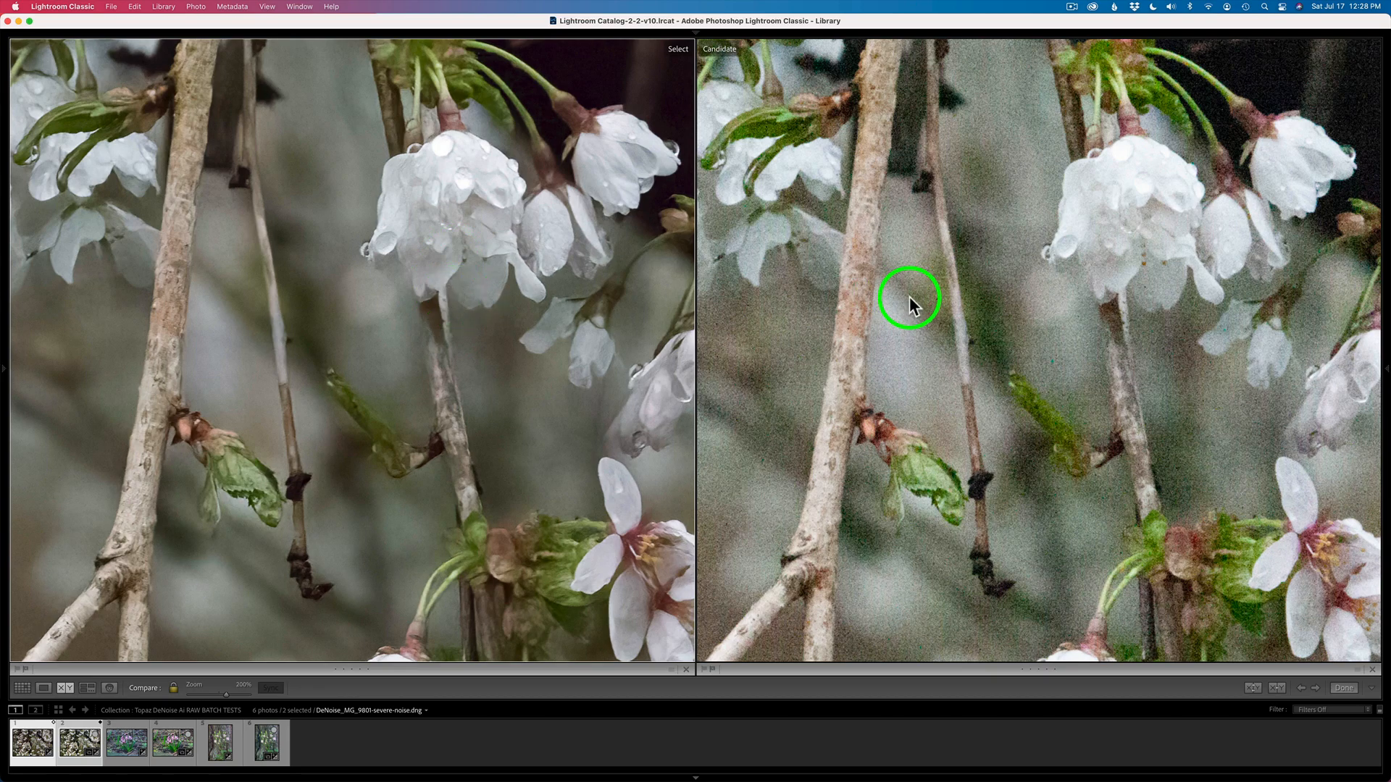
pyautogui.click(513, 351)
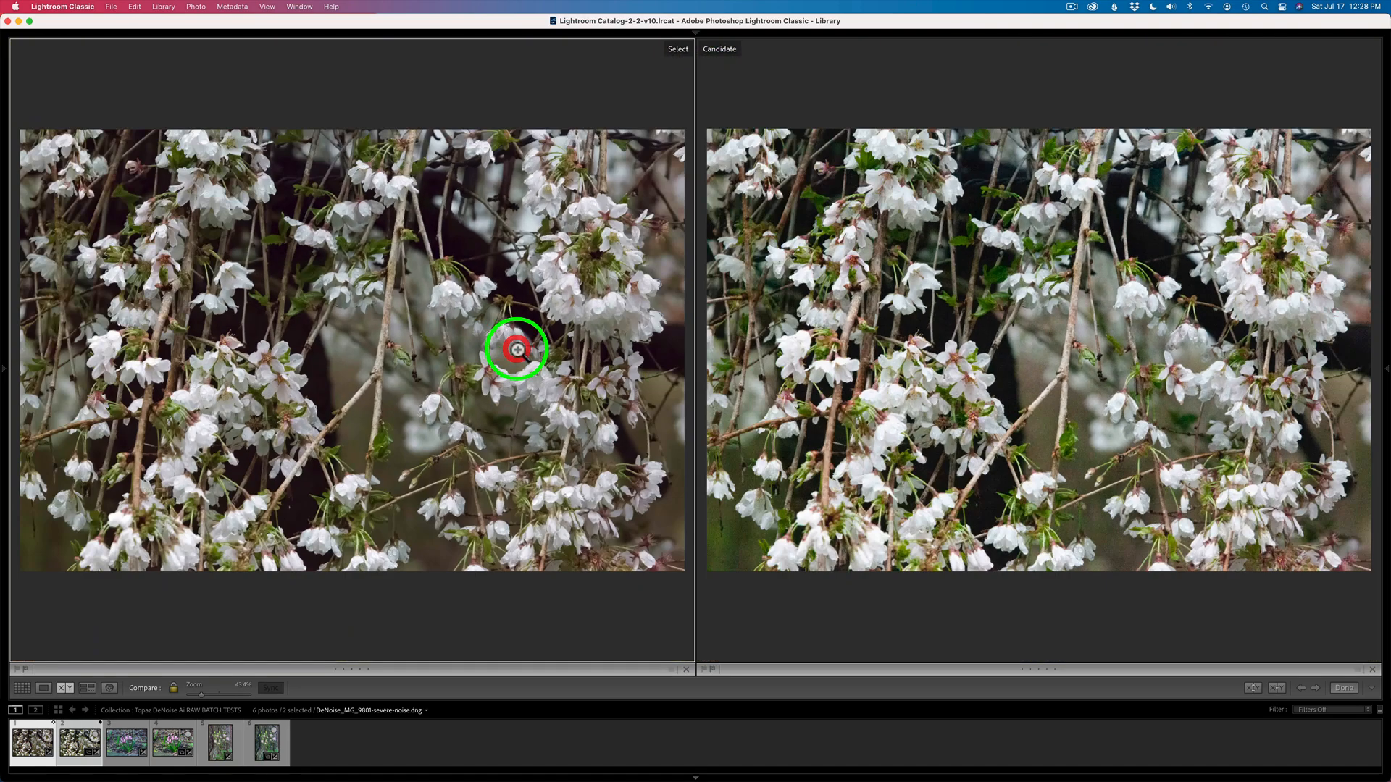
# Step through the hyacinth, cherry blossom and columbine comparisons of the RAW batch results
pyautogui.click(119, 752)
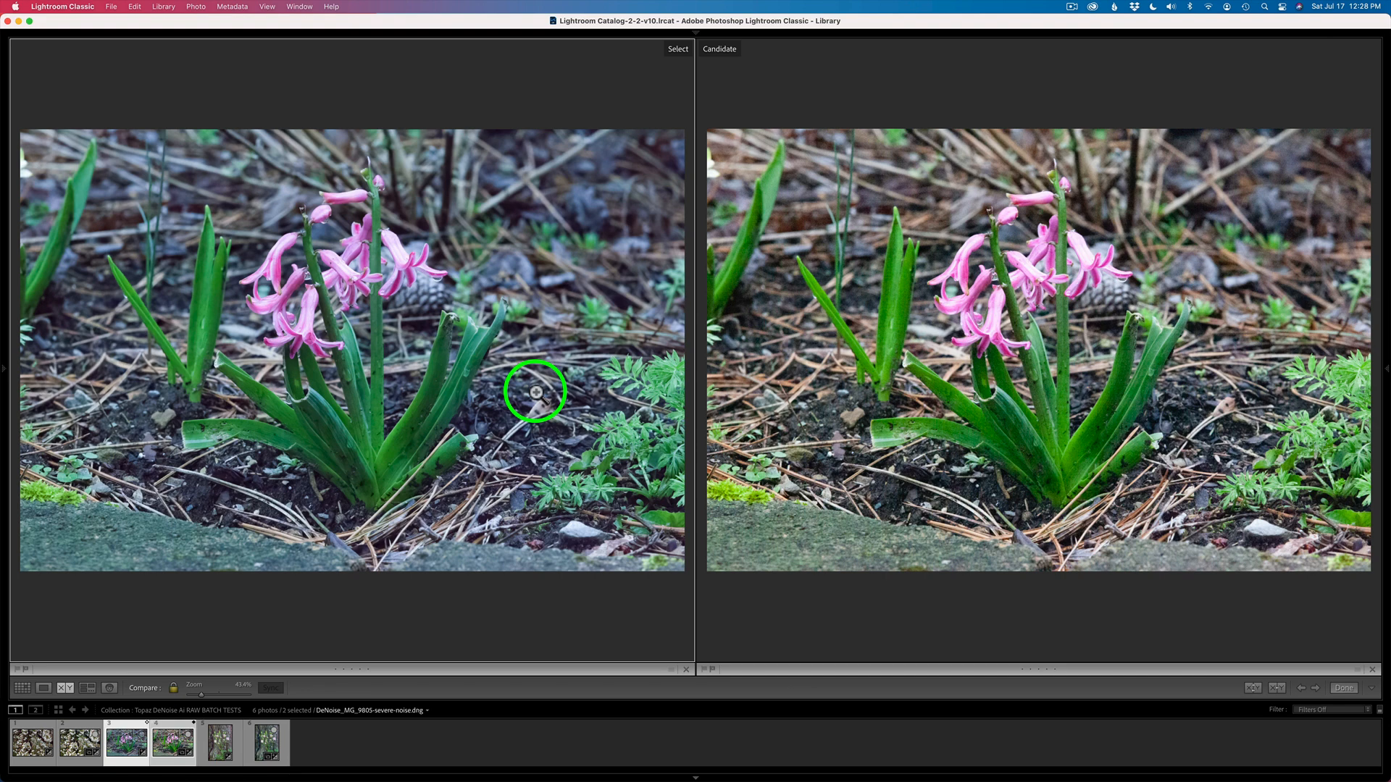
pyautogui.click(41, 763)
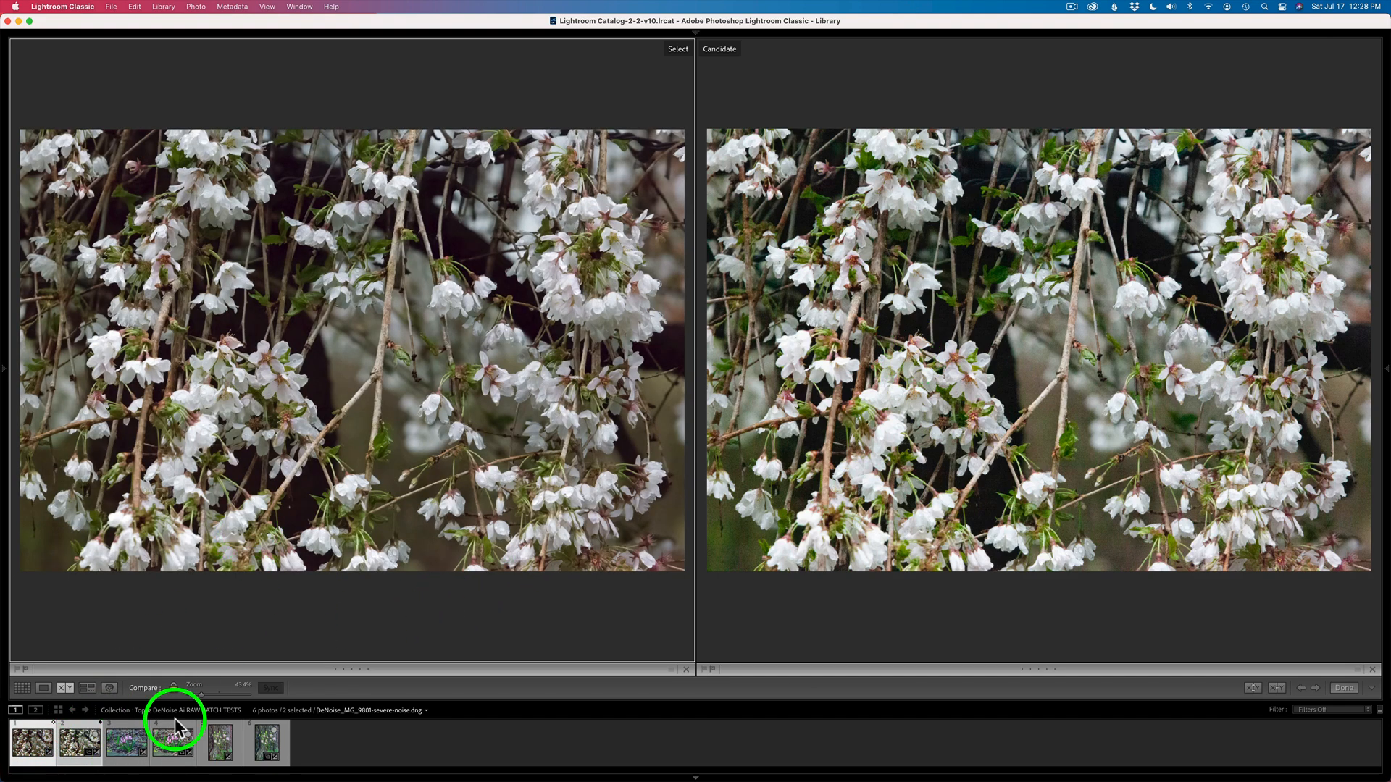
pyautogui.click(130, 746)
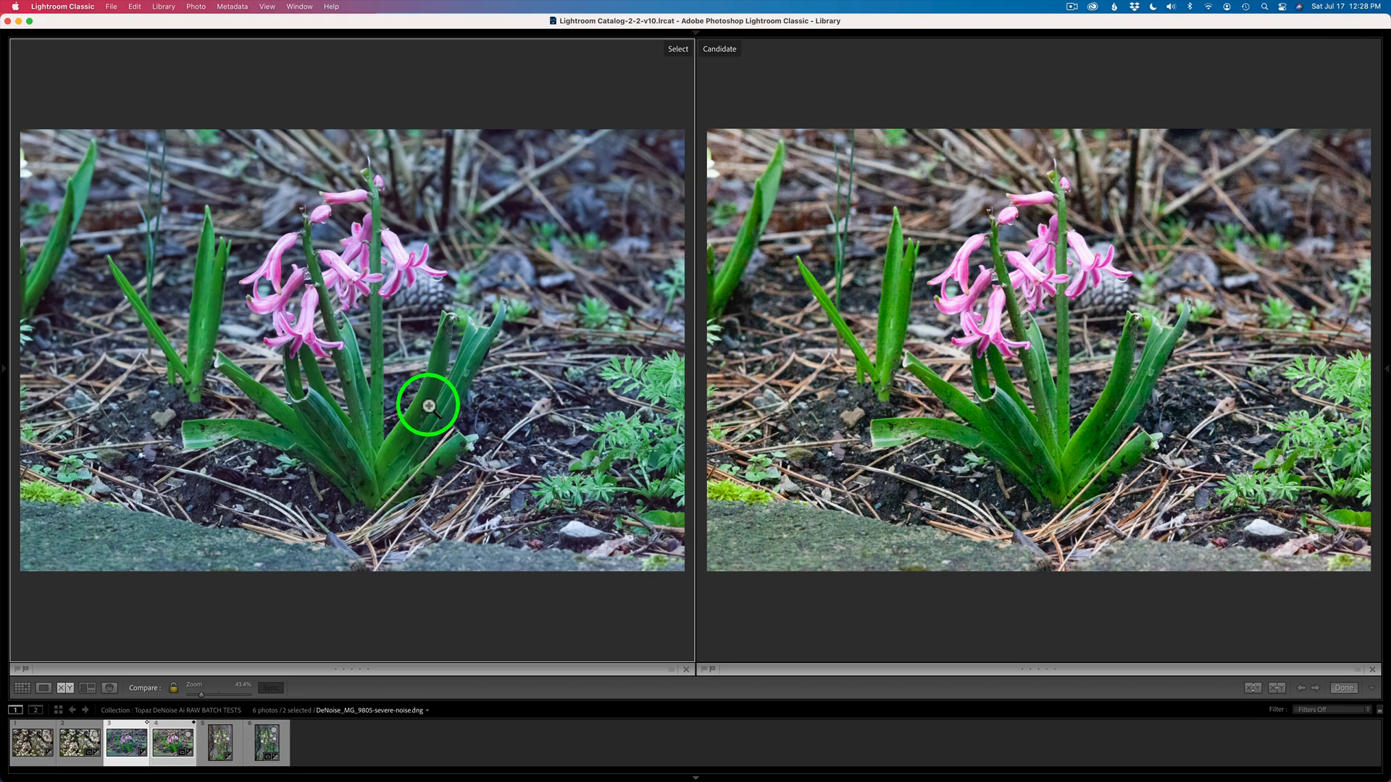
pyautogui.click(227, 762)
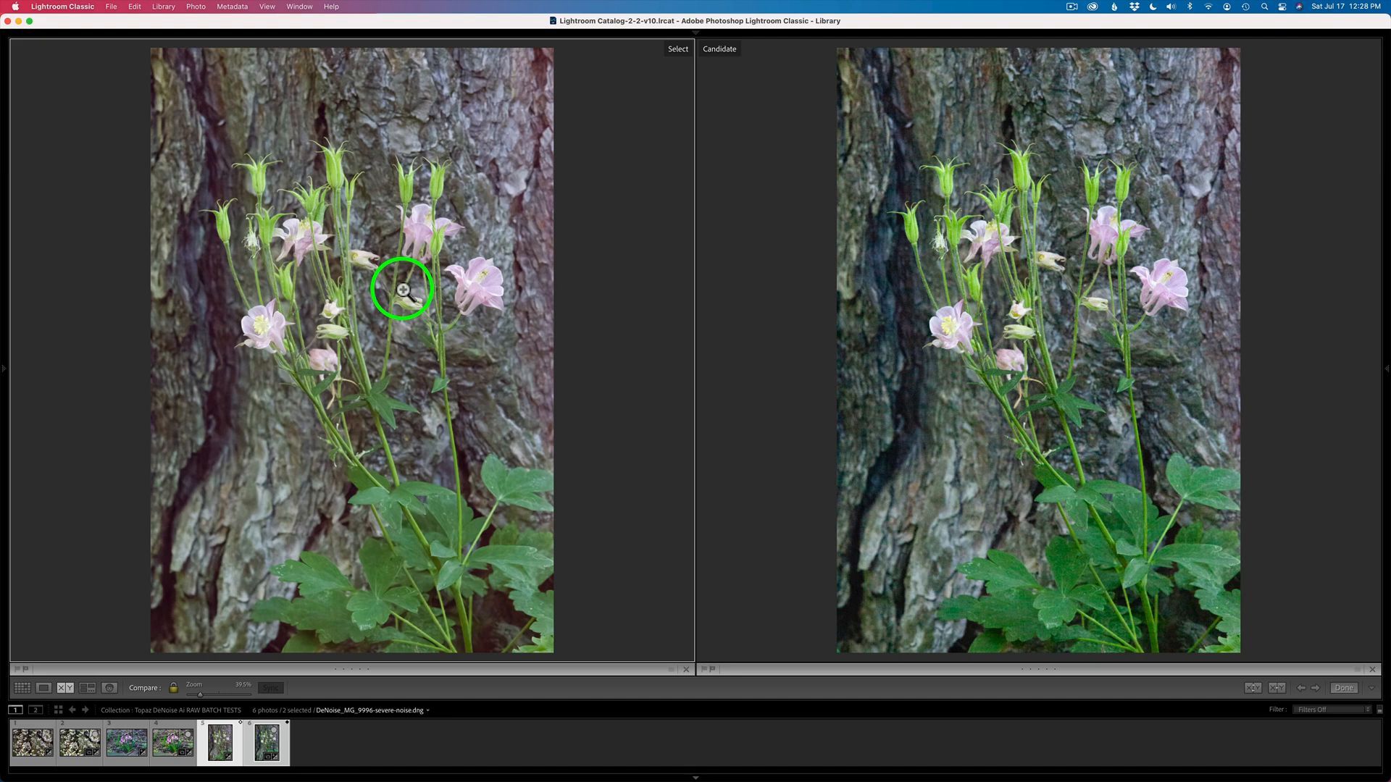
# Open the denoised cherry blossom photo's Profile Browser in Develop and close it again
pyautogui.click(924, 247)
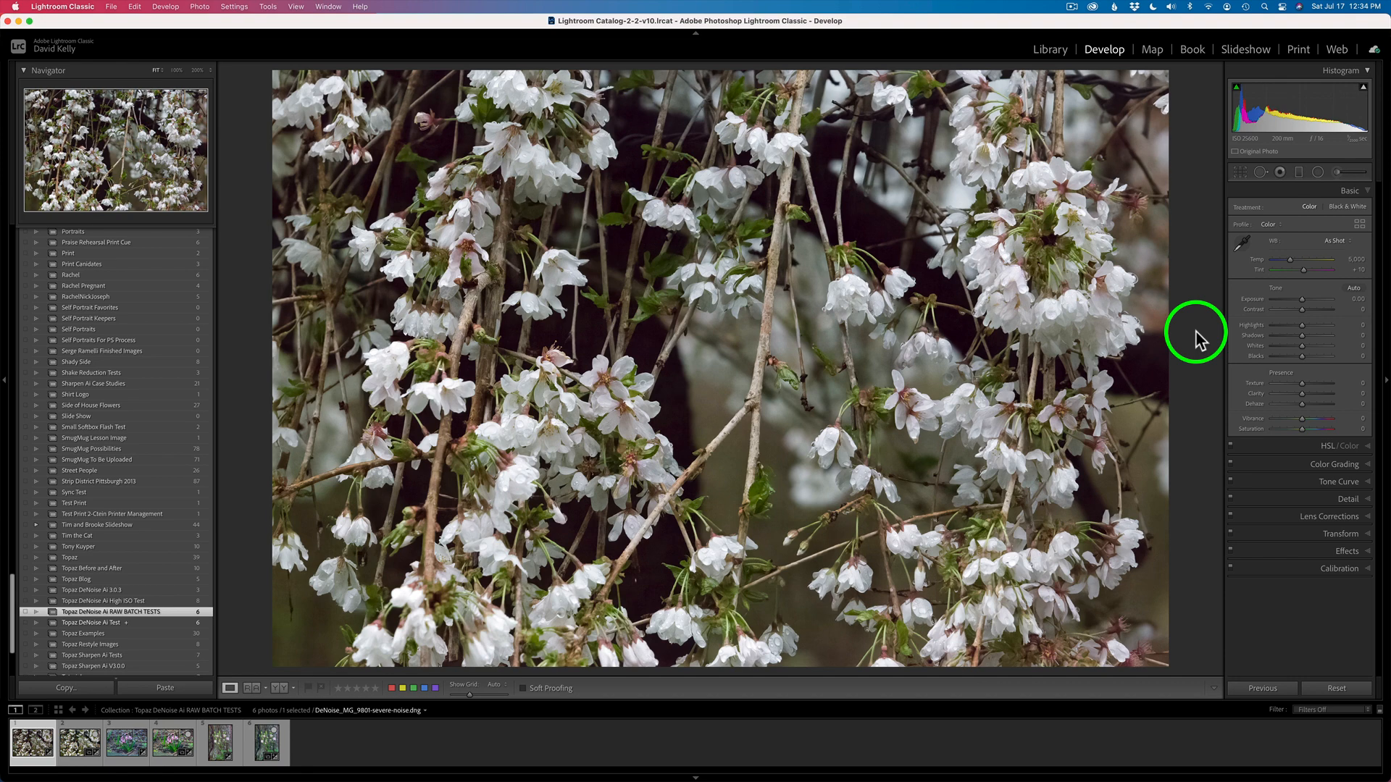
pyautogui.click(1360, 225)
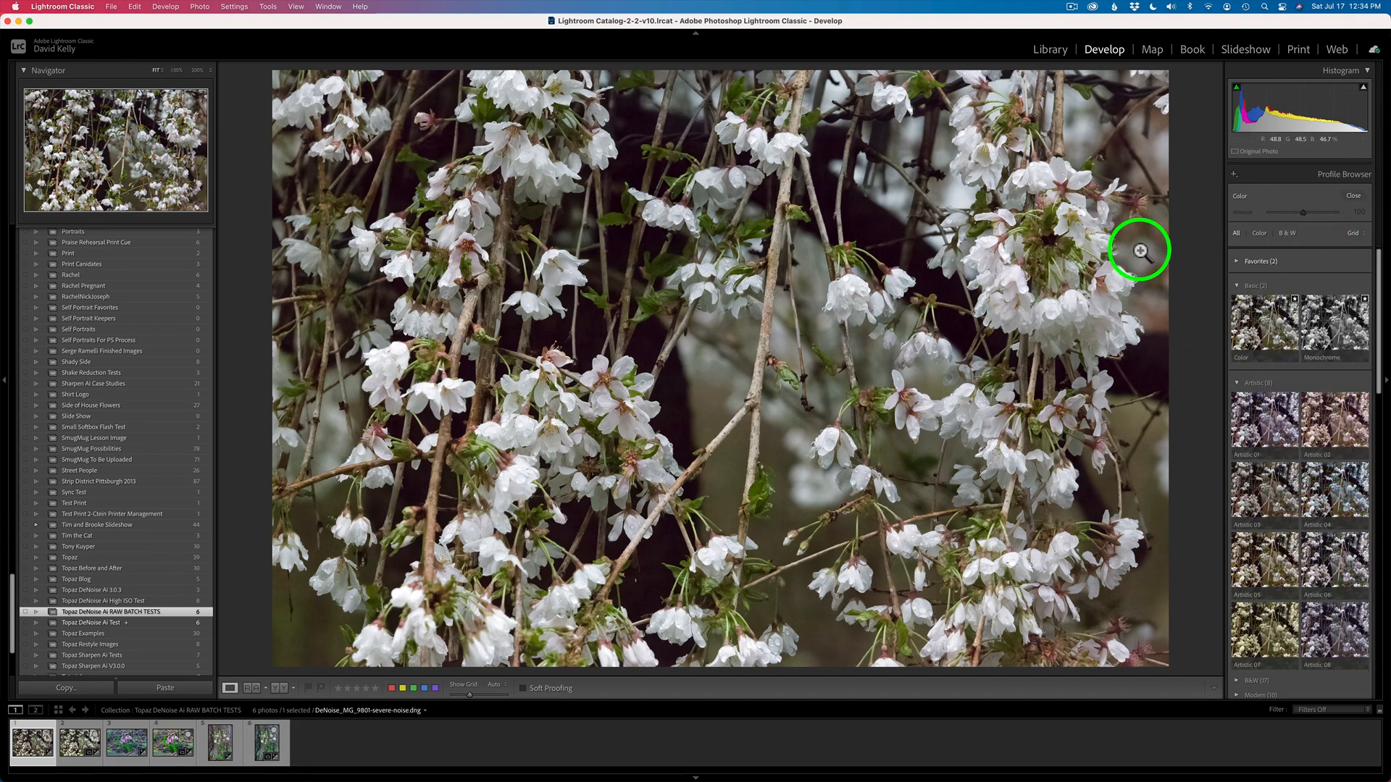
pyautogui.click(1353, 197)
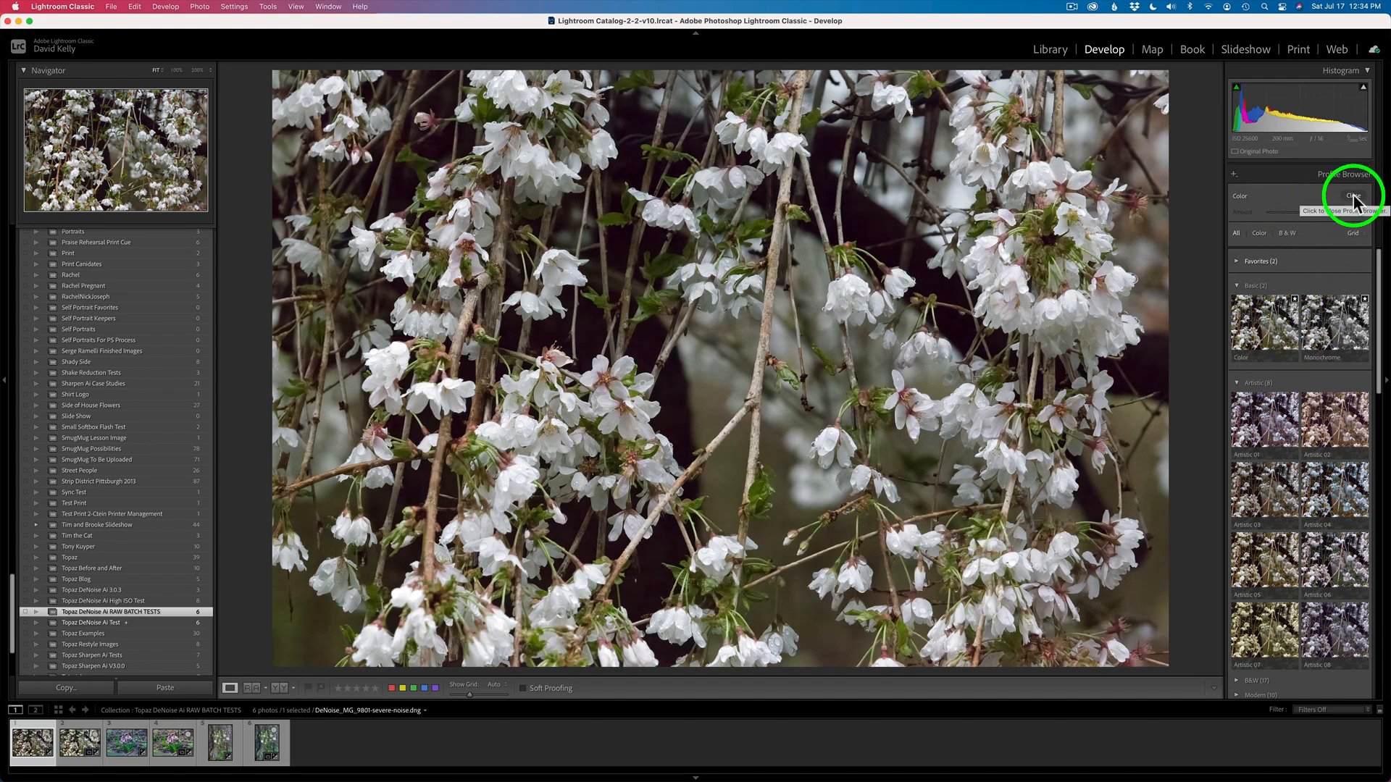